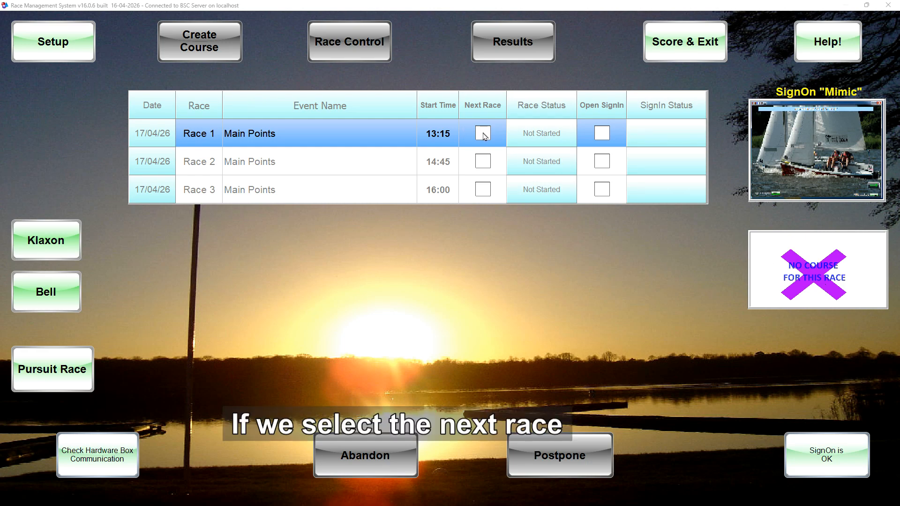
- Select Race 1 as the next race using the Auto starting method
click(483, 133)
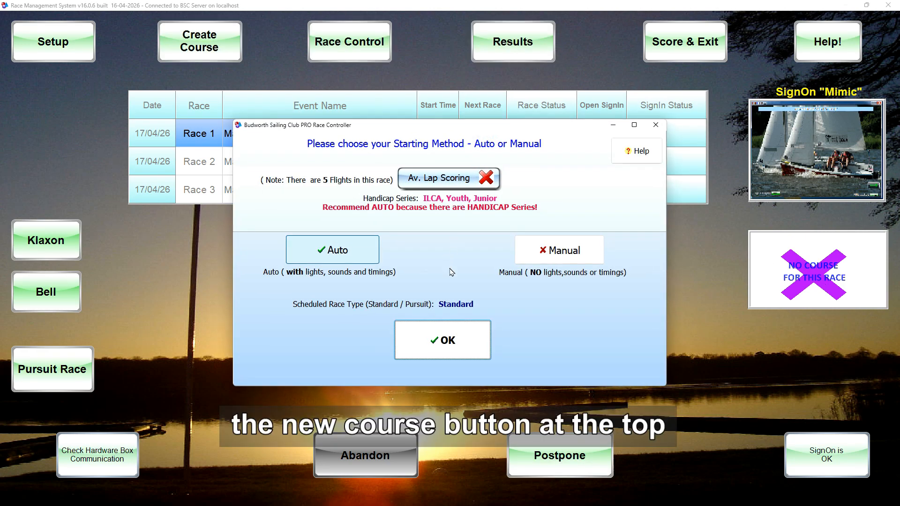
click(449, 338)
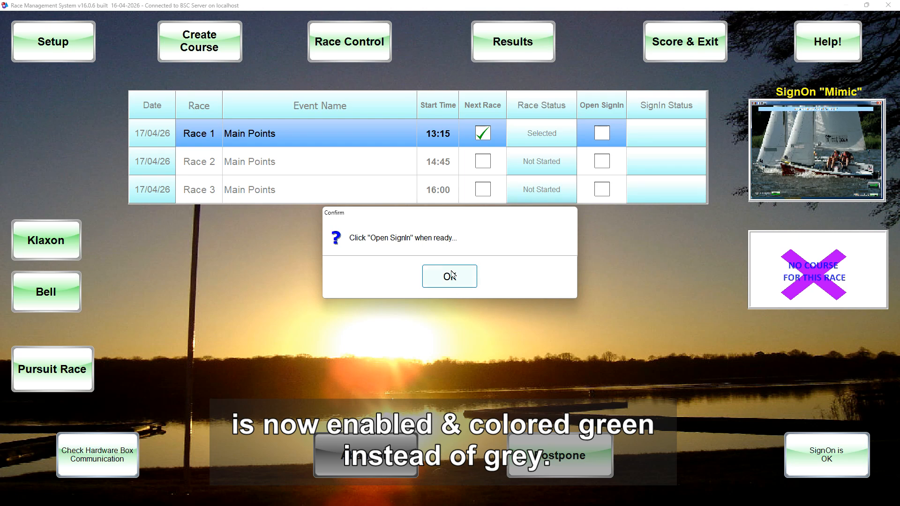
click(450, 277)
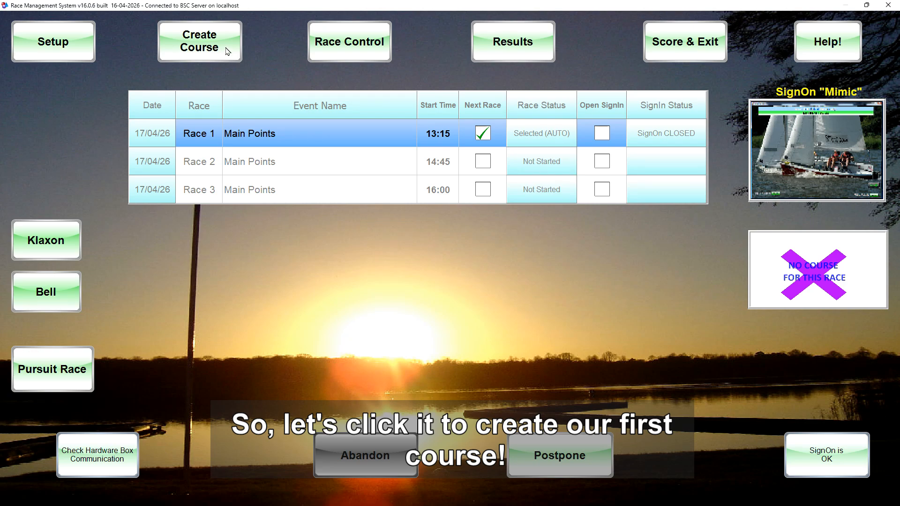
- Open the course designer for Race 1 and go through the whole Welcome Tour
click(206, 48)
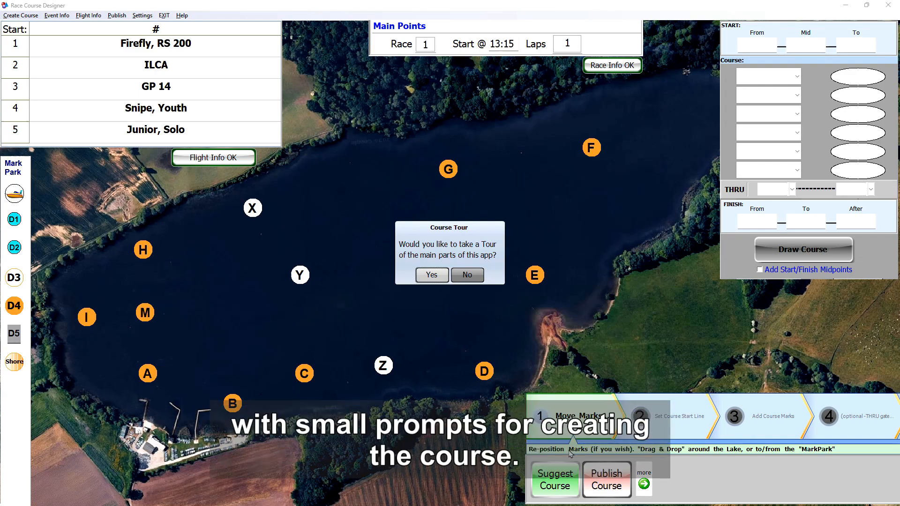
click(431, 275)
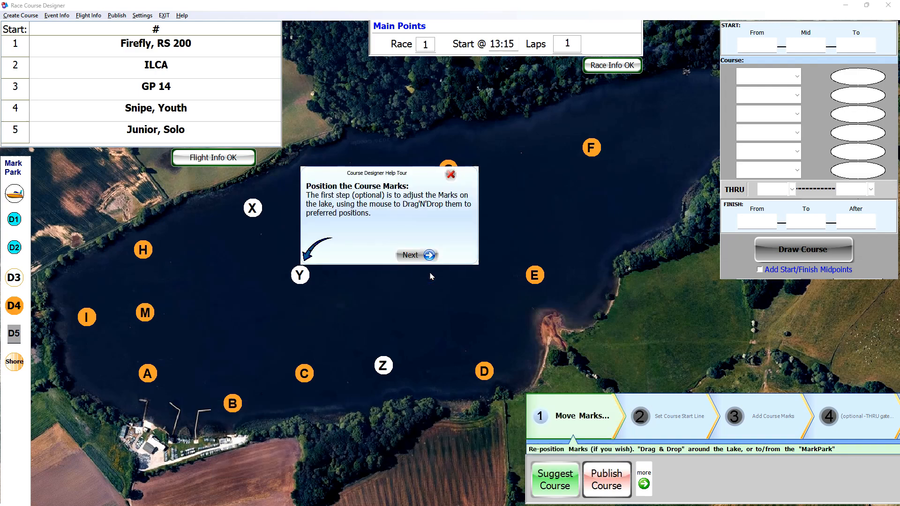
click(409, 256)
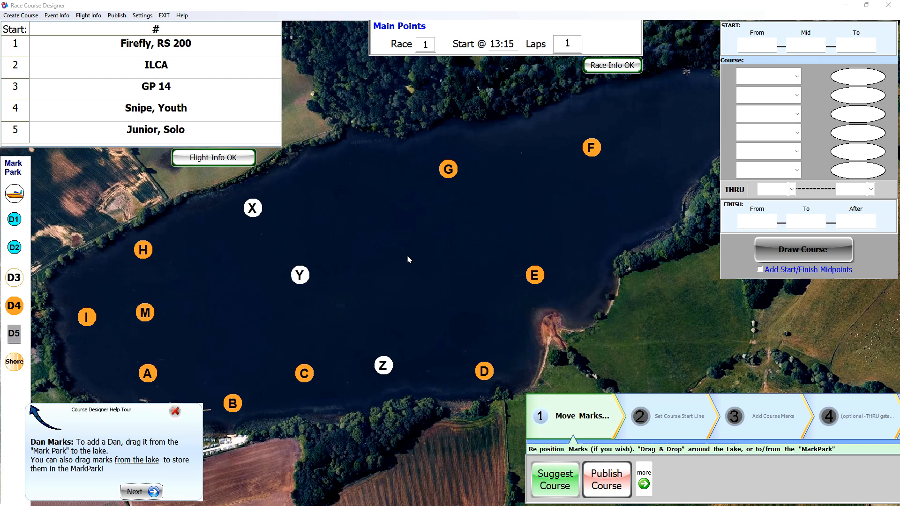
click(130, 493)
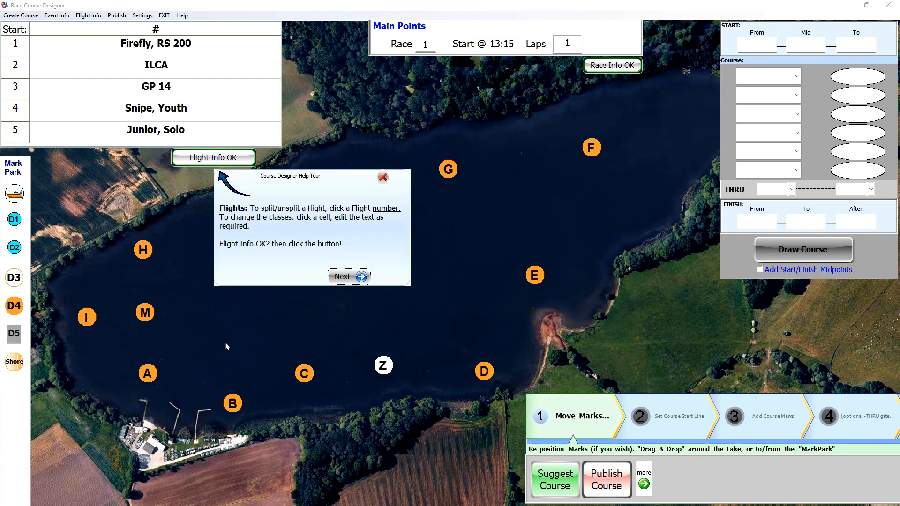
click(344, 277)
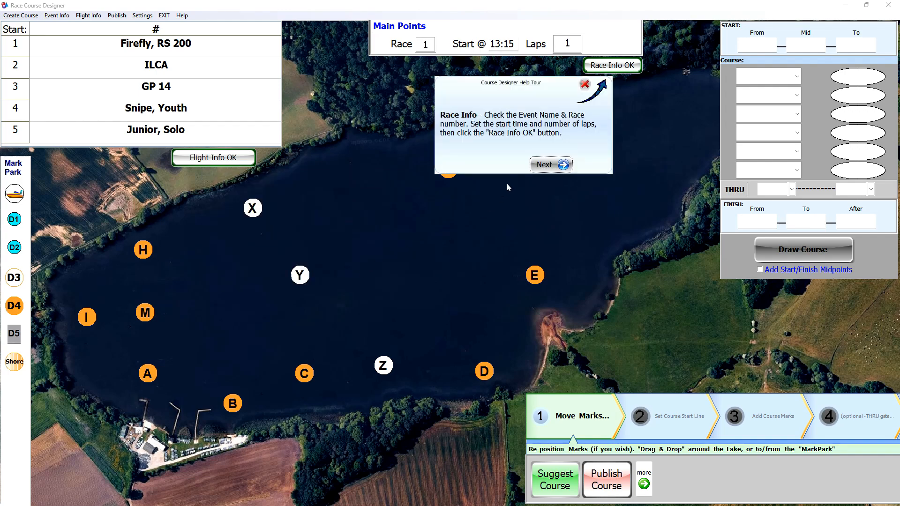
click(542, 165)
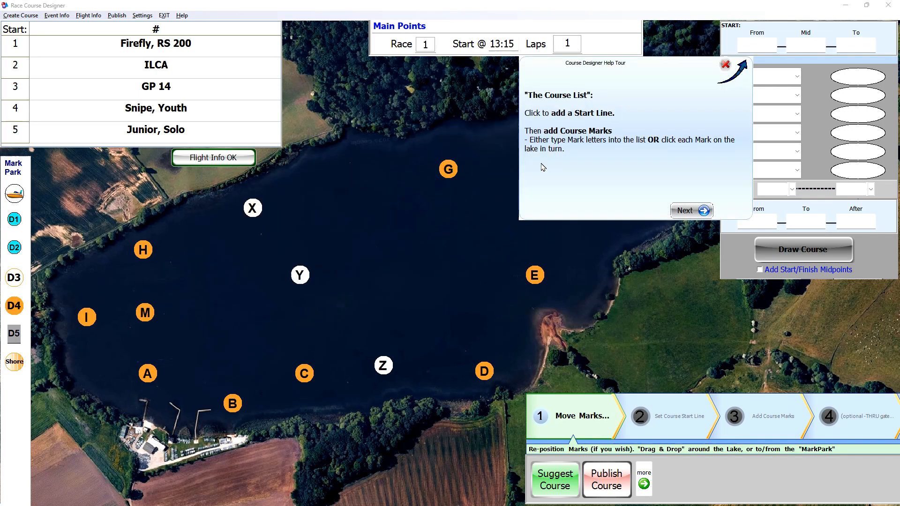
click(685, 212)
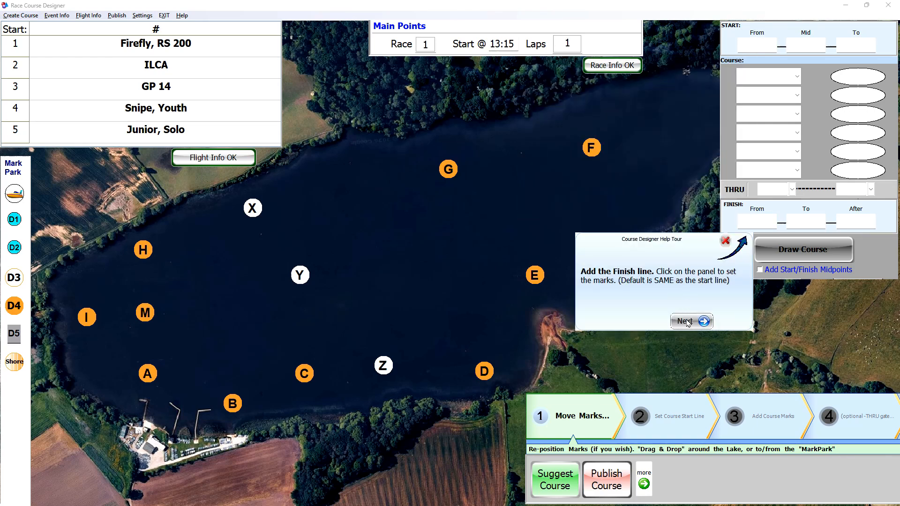
click(686, 321)
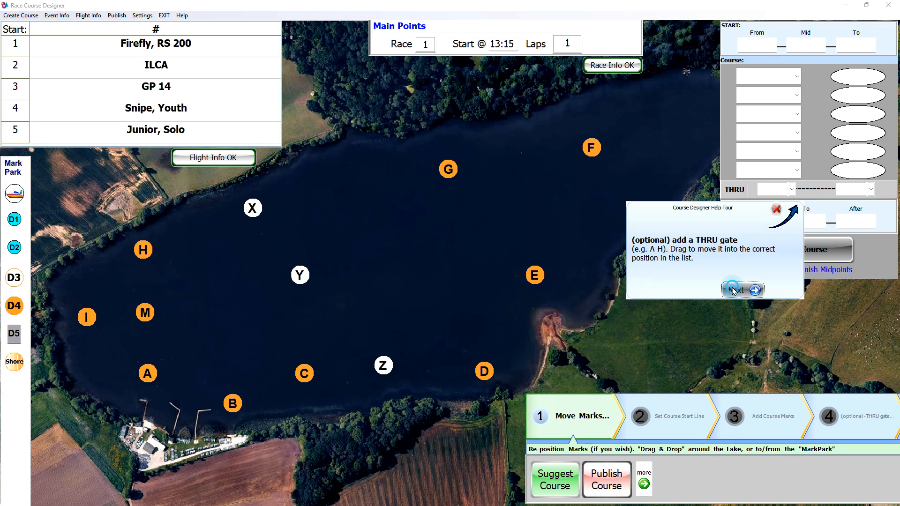
click(734, 290)
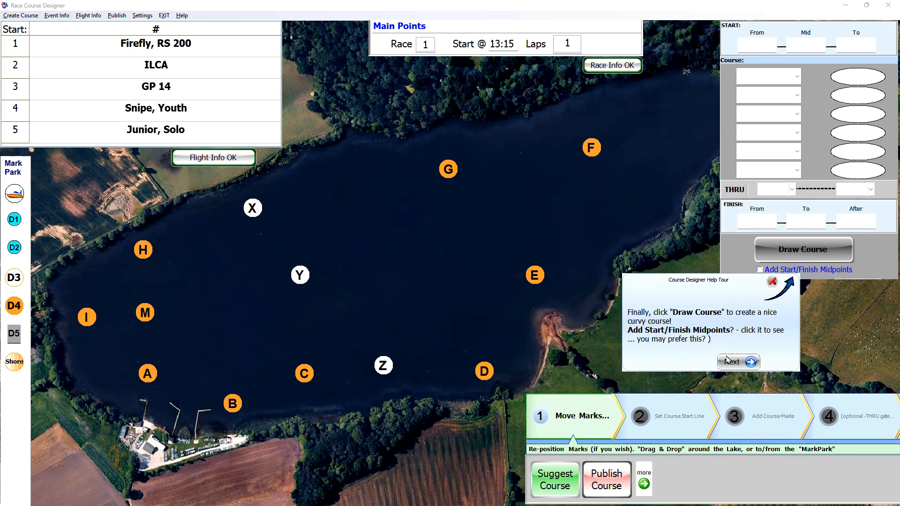
click(731, 363)
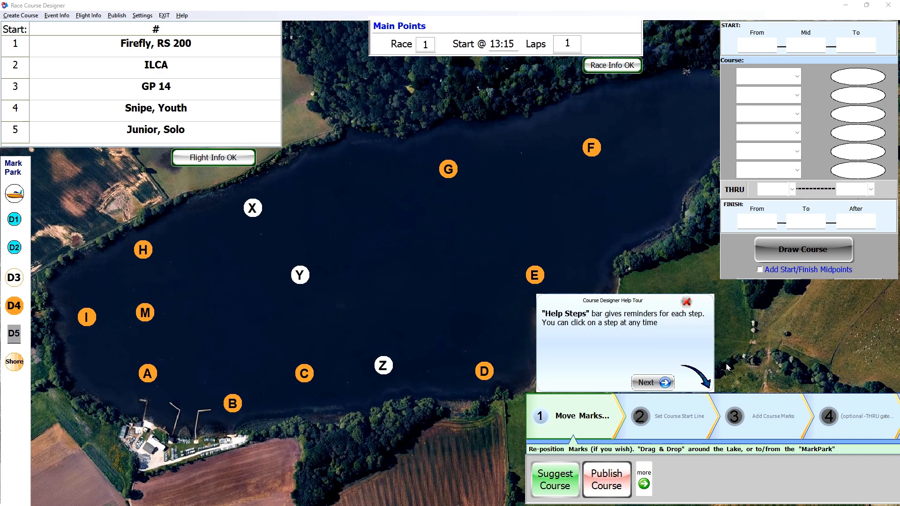
click(643, 384)
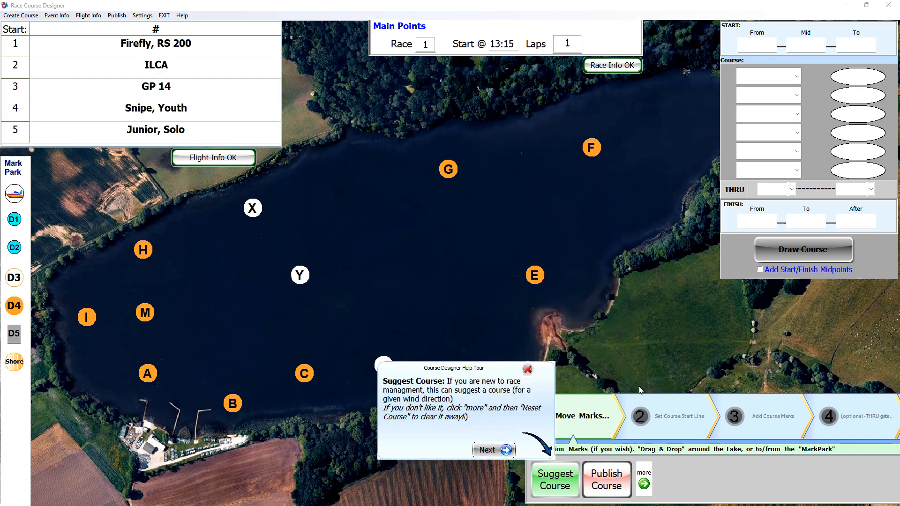
click(484, 450)
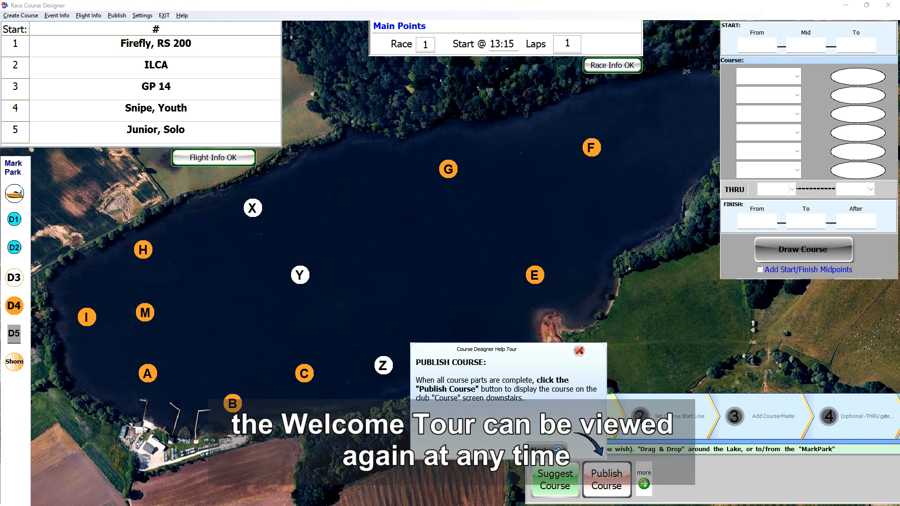
click(553, 450)
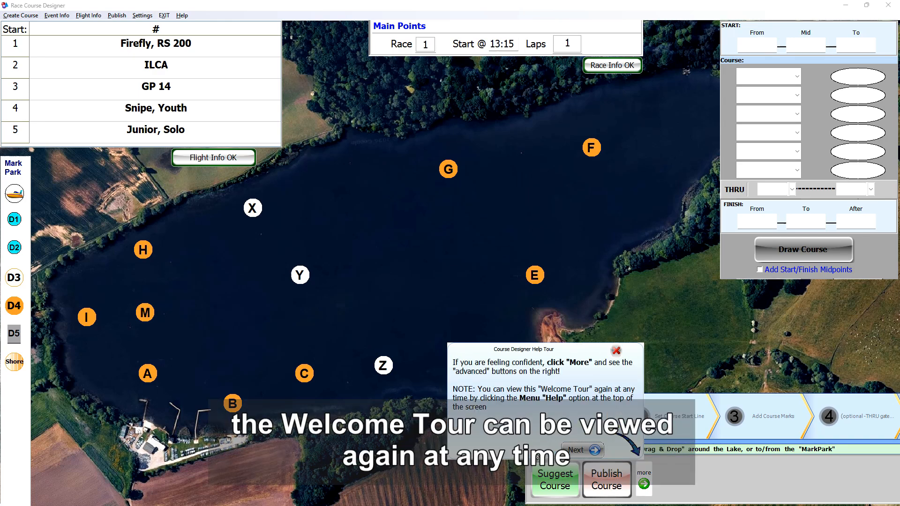
click(576, 451)
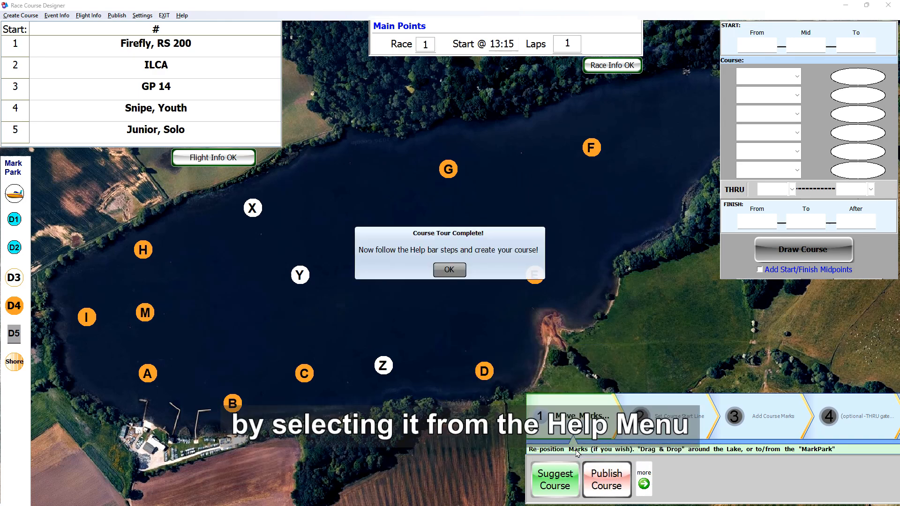
click(453, 272)
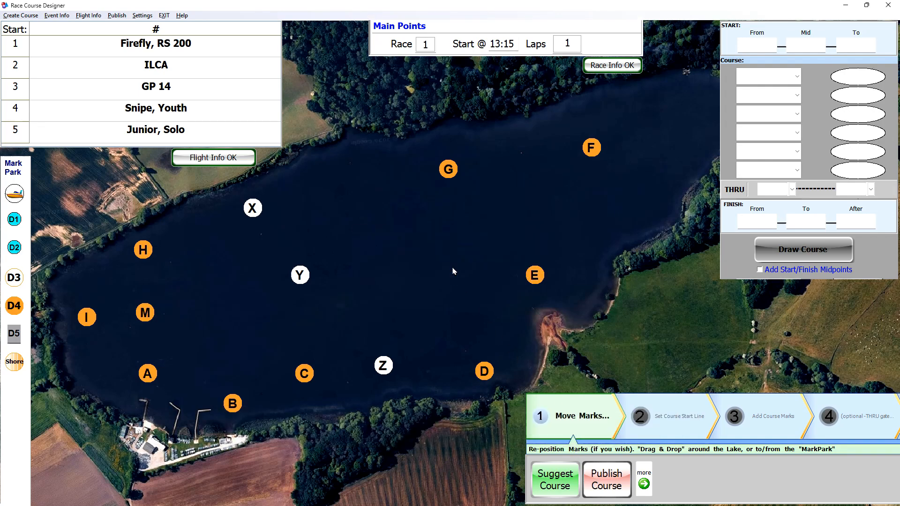
click(182, 15)
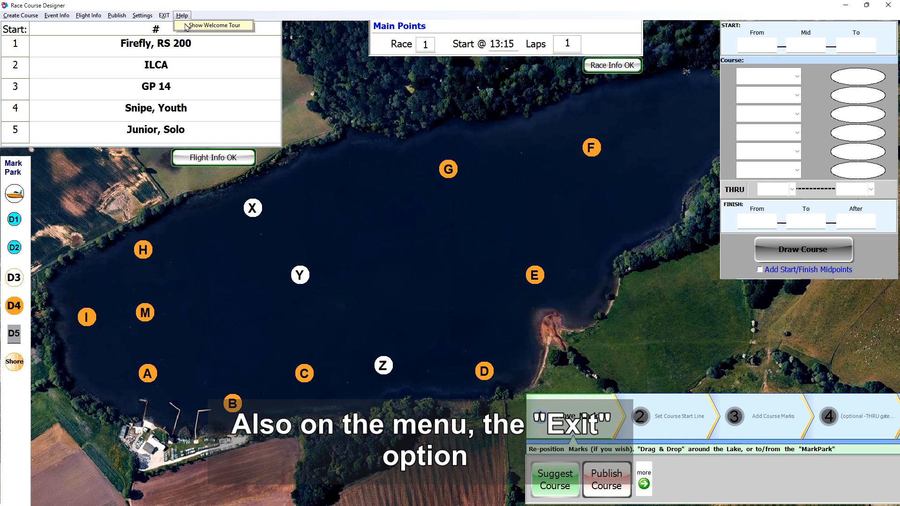
click(167, 17)
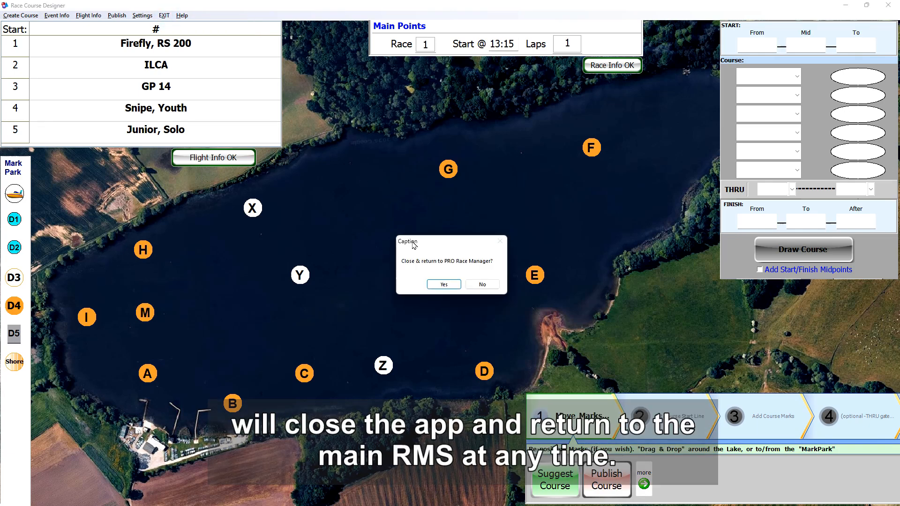
click(481, 284)
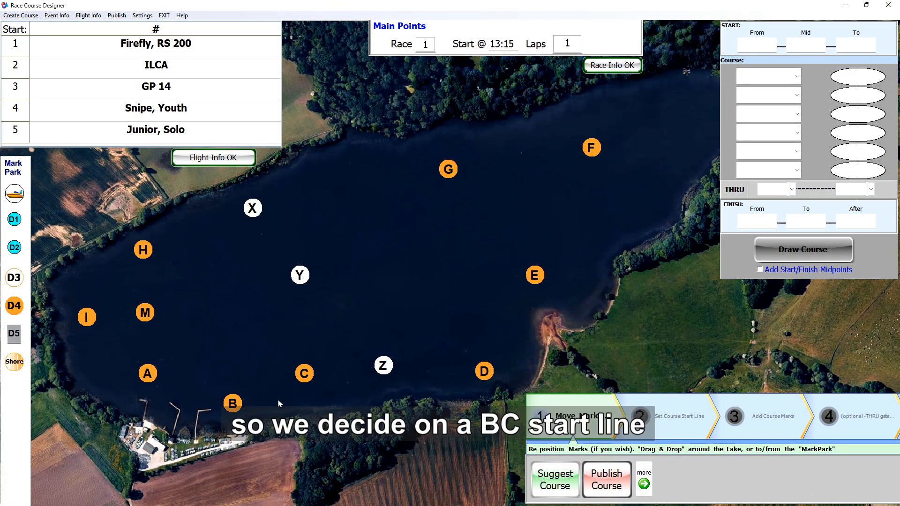
- Reposition marks C, B and X slightly on the lake
drag(302, 377, 331, 352)
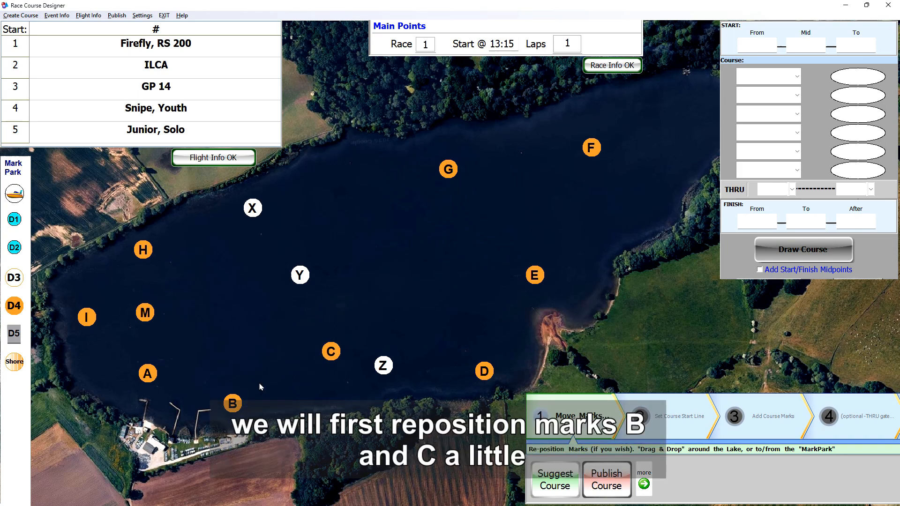
drag(234, 404, 271, 384)
drag(256, 209, 226, 242)
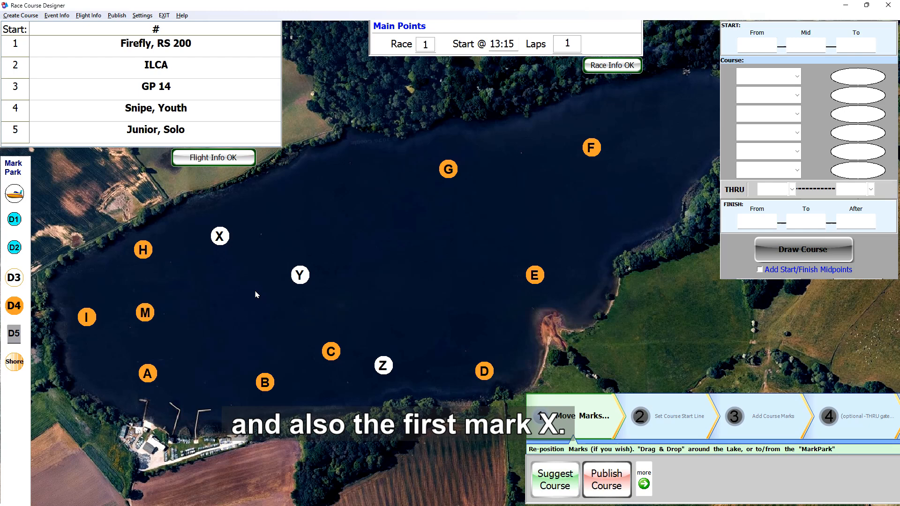
drag(241, 386, 241, 387)
drag(328, 353, 309, 373)
drag(223, 237, 241, 235)
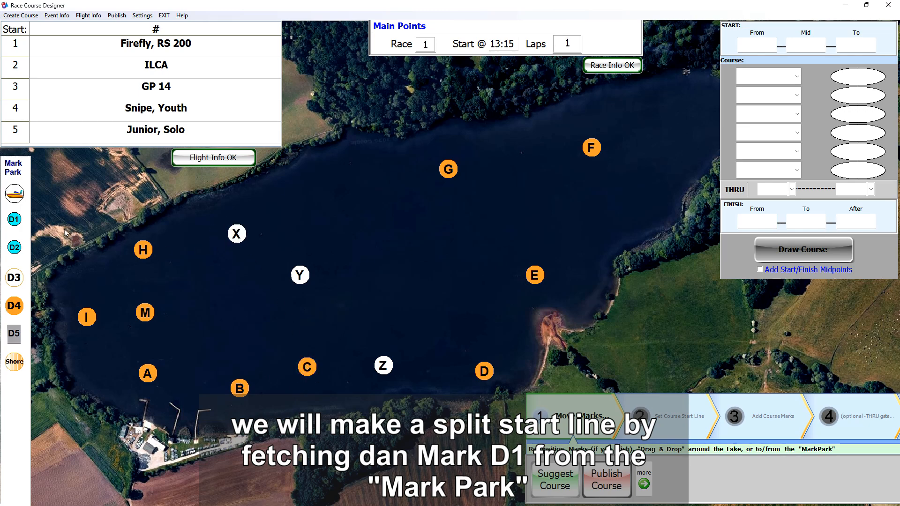
- Bring dan marks D1 and D2 from the Mark Park onto the lake near B and C, then nudge C and D1 upward
drag(16, 222, 274, 378)
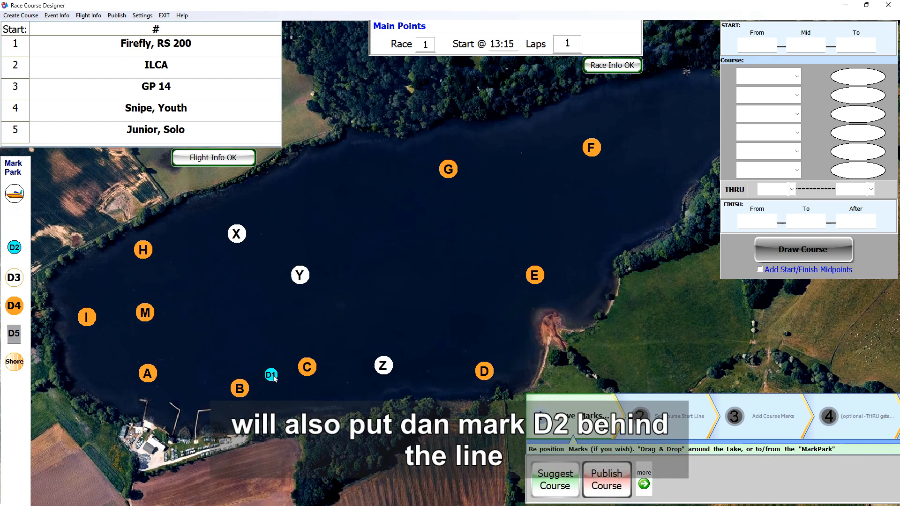
drag(14, 247, 240, 368)
drag(305, 364, 308, 345)
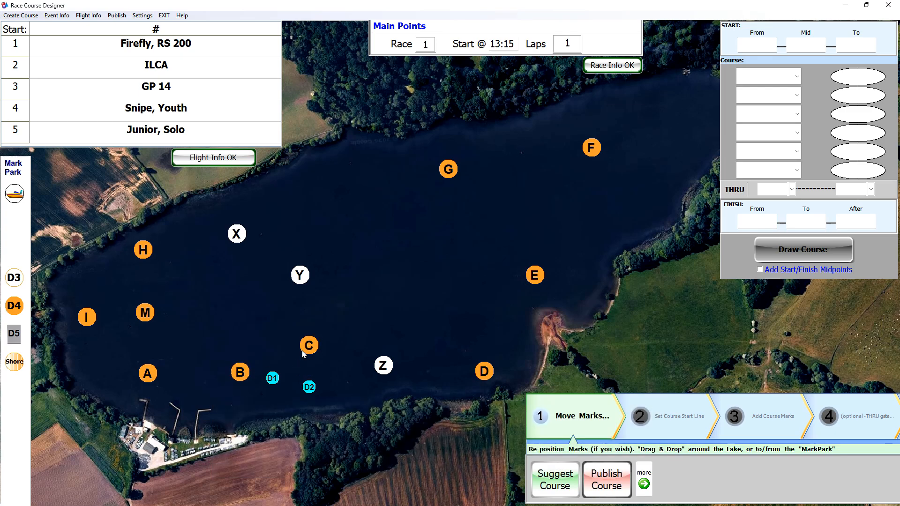
drag(272, 377, 274, 359)
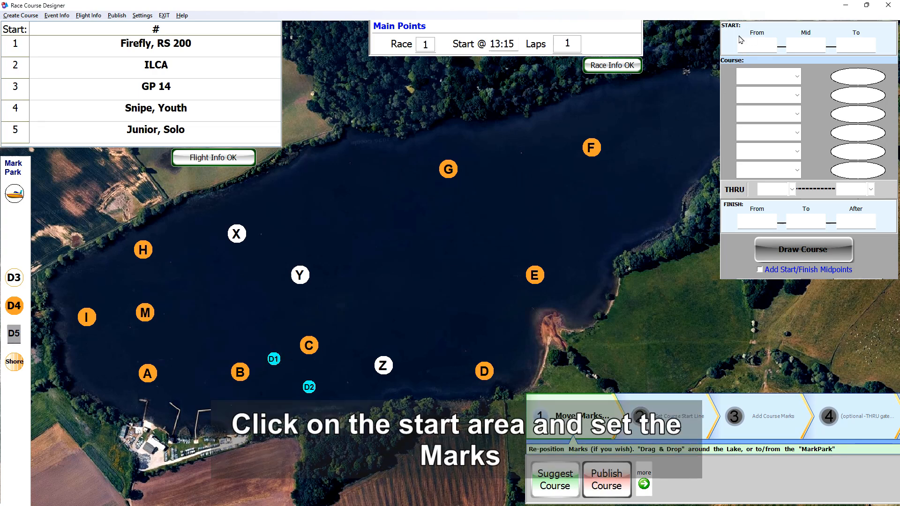
- Create a split start line from B through centre mark D1 to C
click(741, 41)
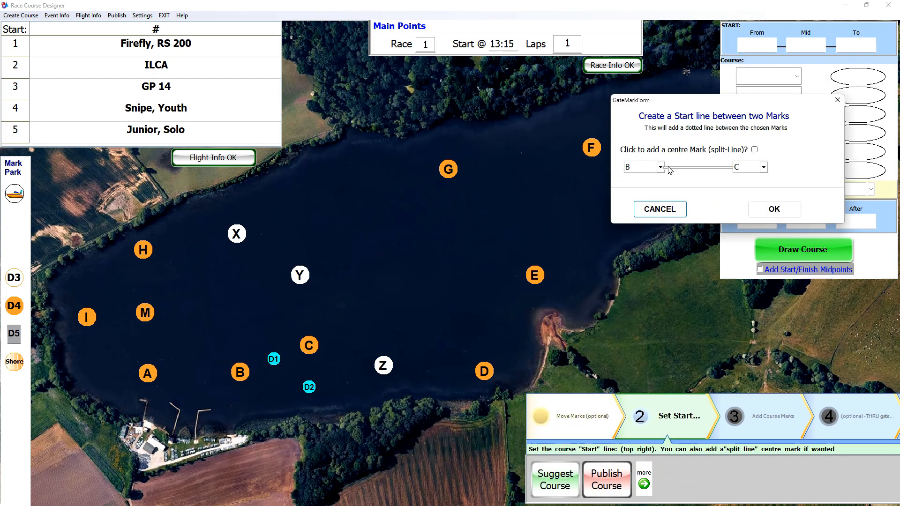
click(657, 167)
click(655, 180)
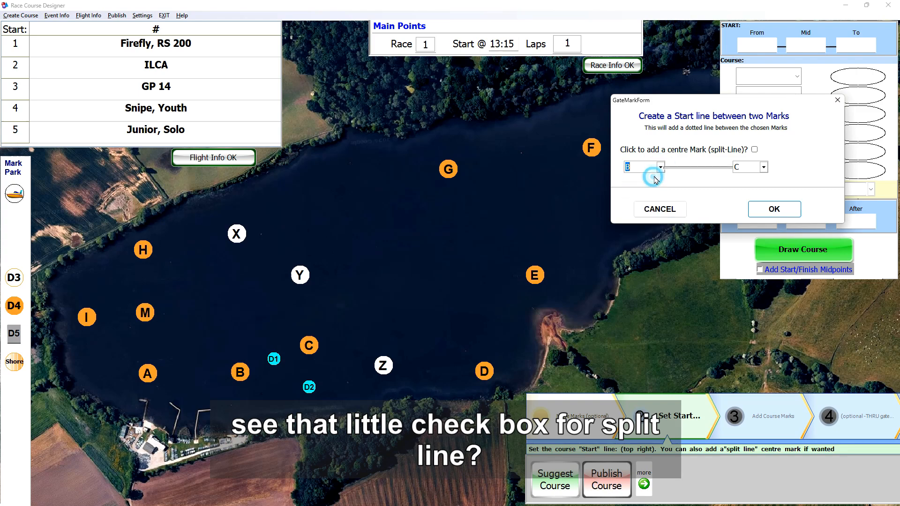
click(754, 149)
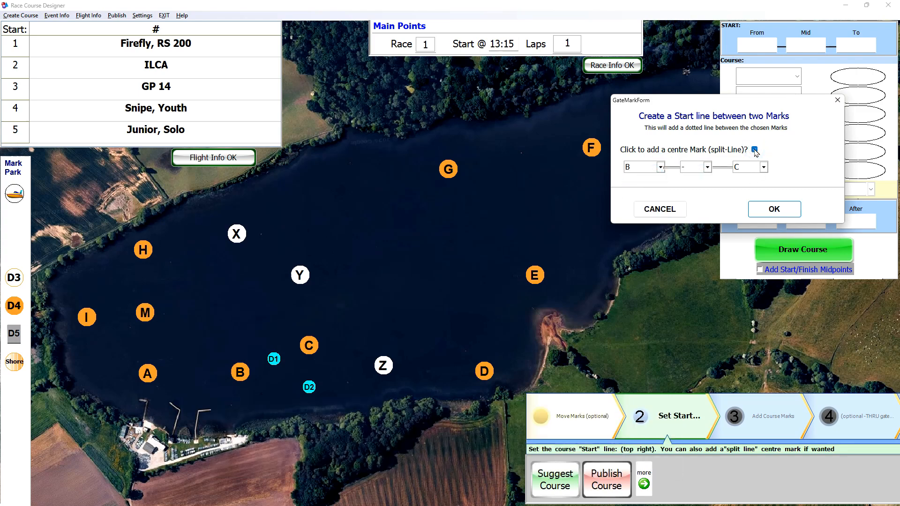
click(707, 167)
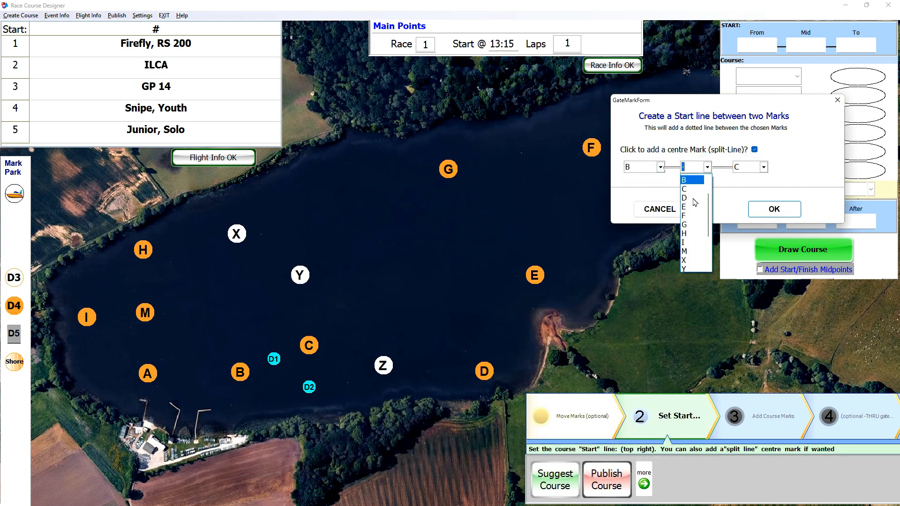
scroll(695, 202, down, 3)
click(688, 260)
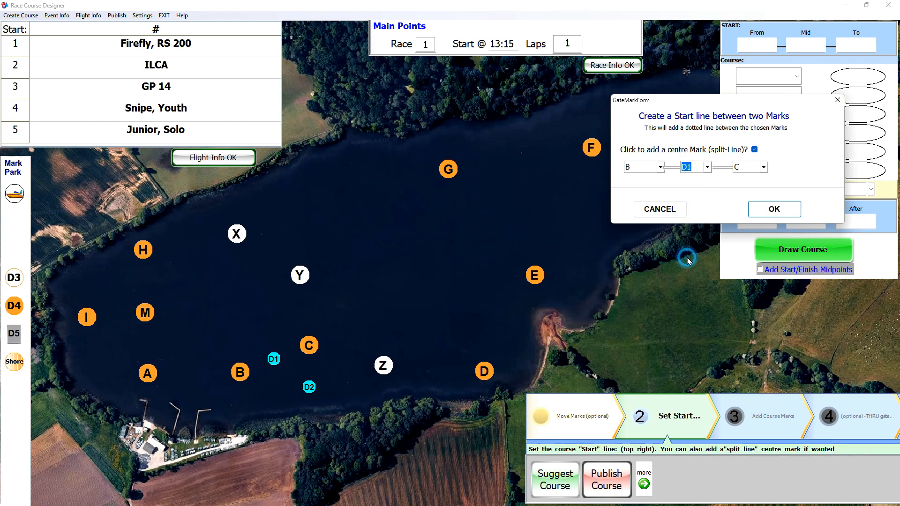
click(773, 209)
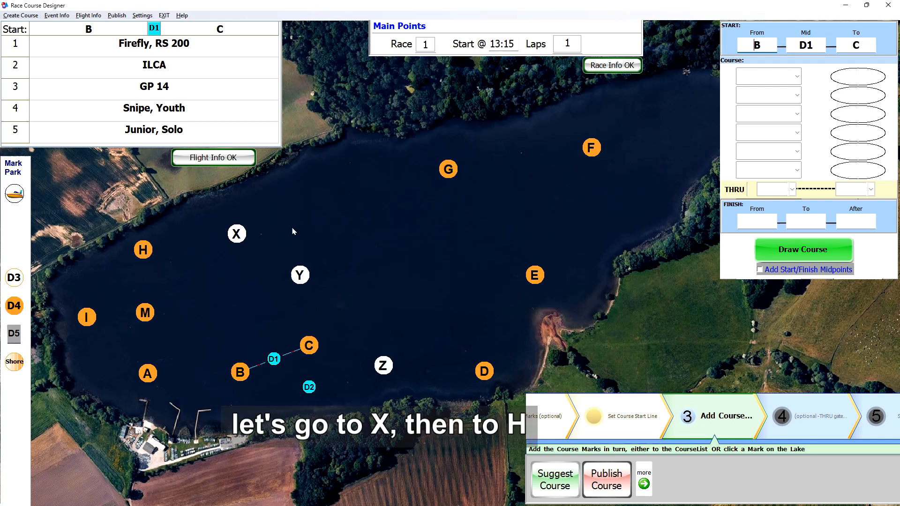
- Add course marks X, H, I, E, G and D2 in that order by selecting them on the lake
click(238, 235)
click(144, 250)
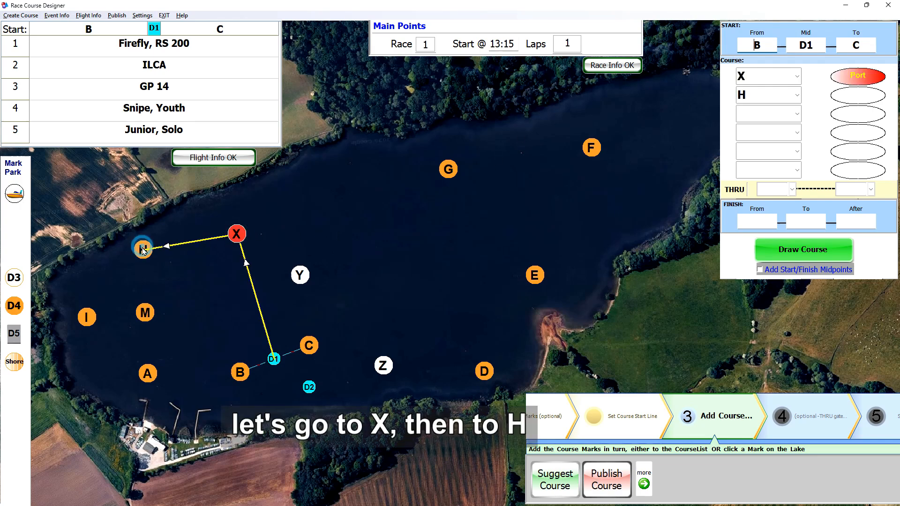
click(89, 319)
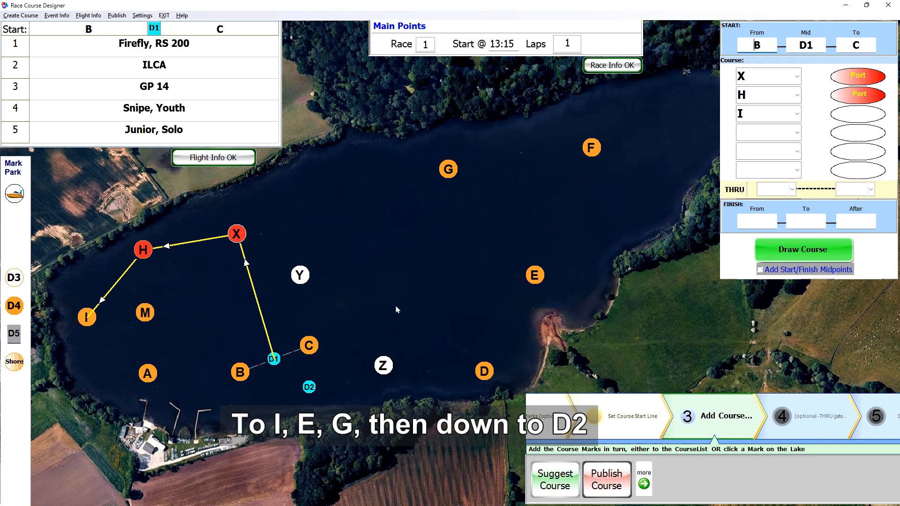
click(536, 270)
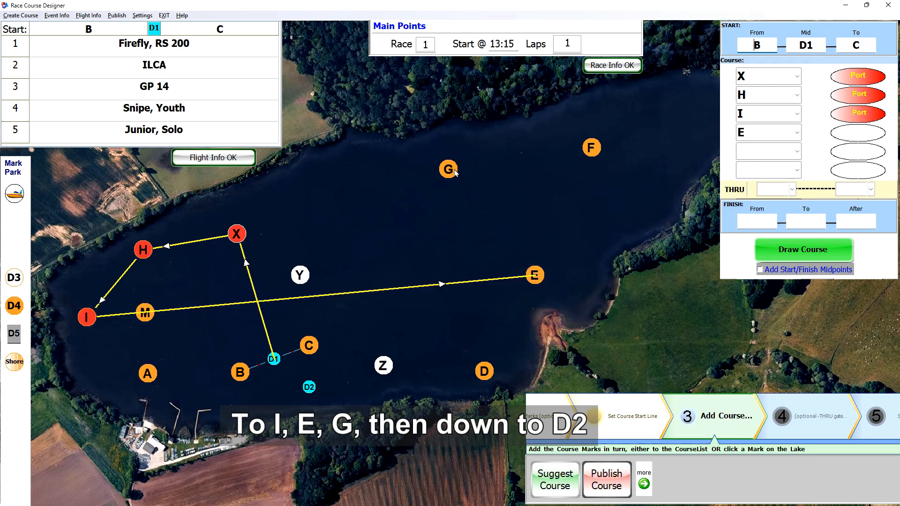
click(454, 172)
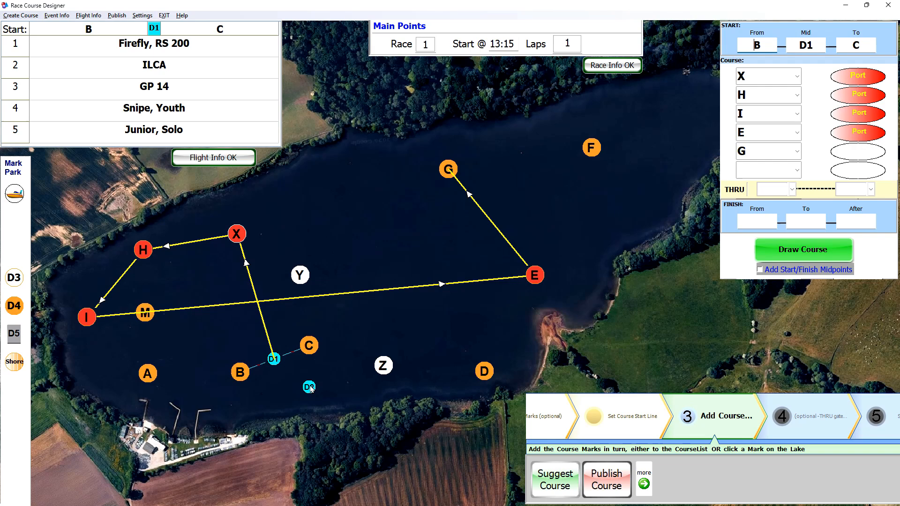
click(310, 387)
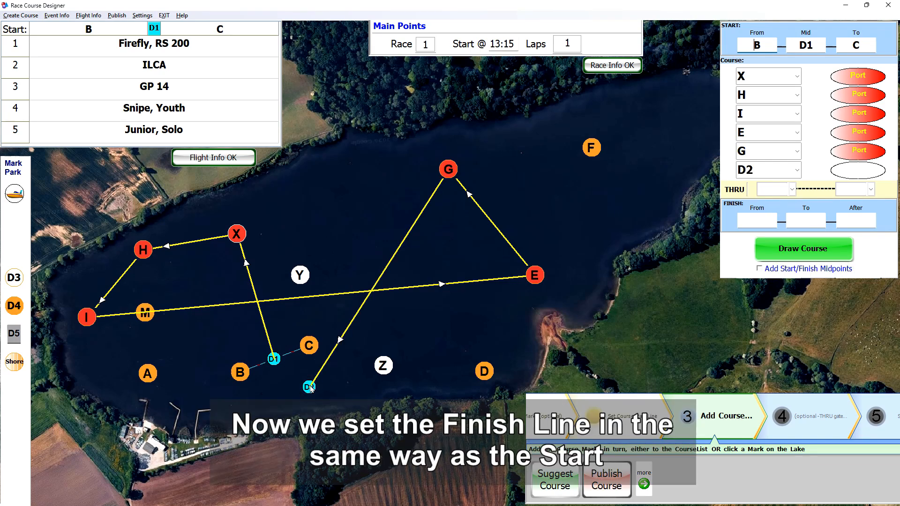
- Create a finish line from B to C with an 'After' mark of D2
click(790, 206)
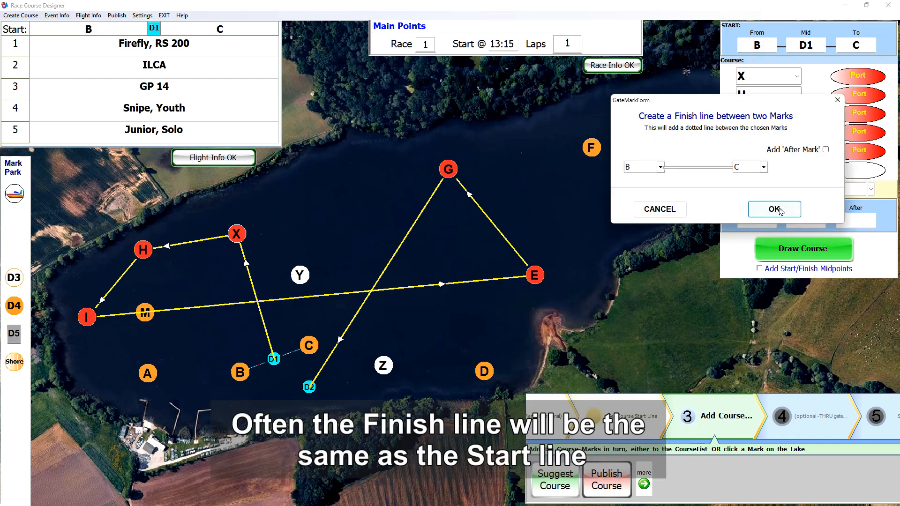
click(826, 150)
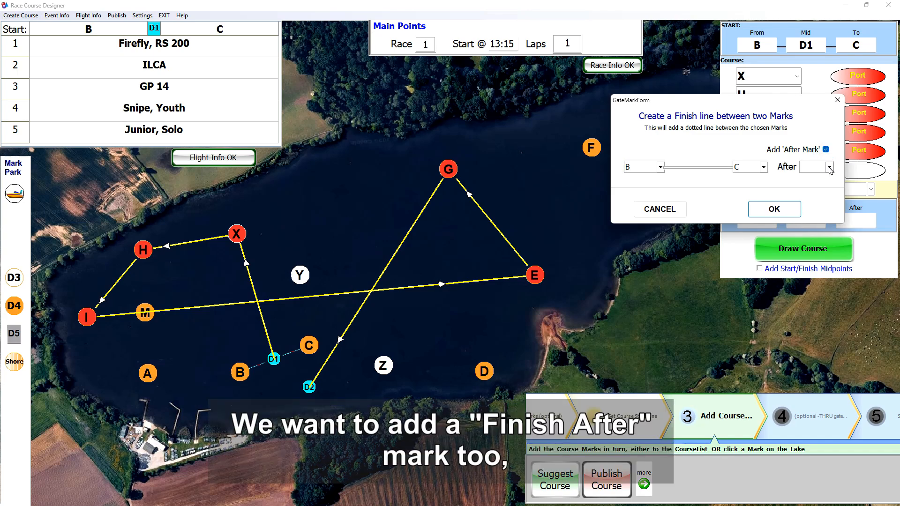
click(829, 168)
scroll(818, 201, down, 4)
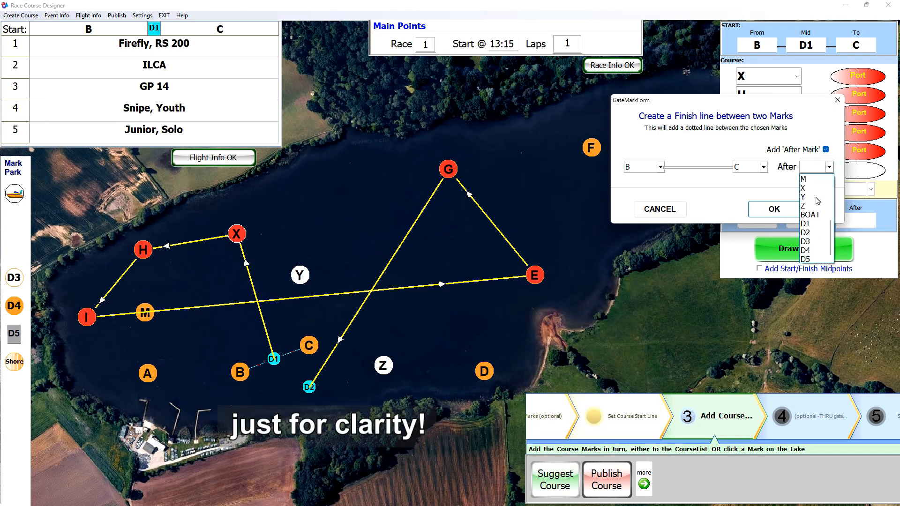
click(805, 233)
click(781, 209)
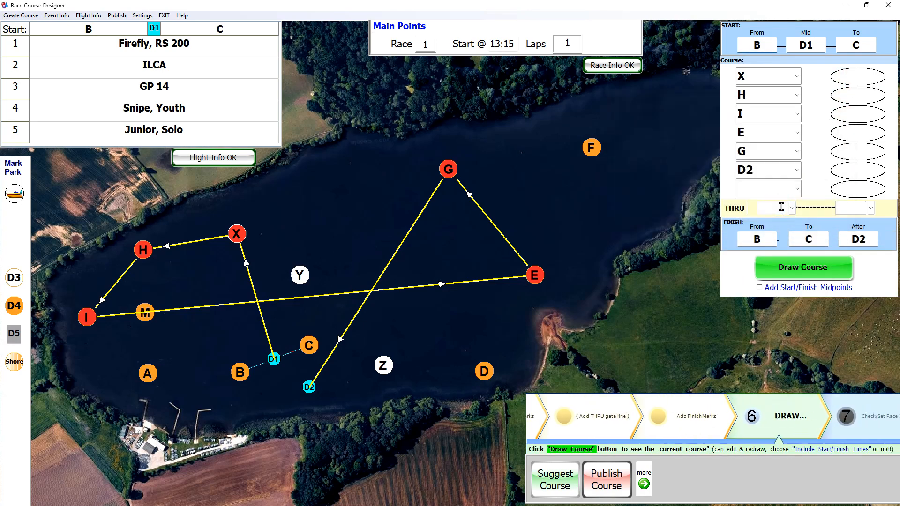
- Draw the course and switch on Add Start/Finish Midpoints, toggling it to compare the routes
click(803, 276)
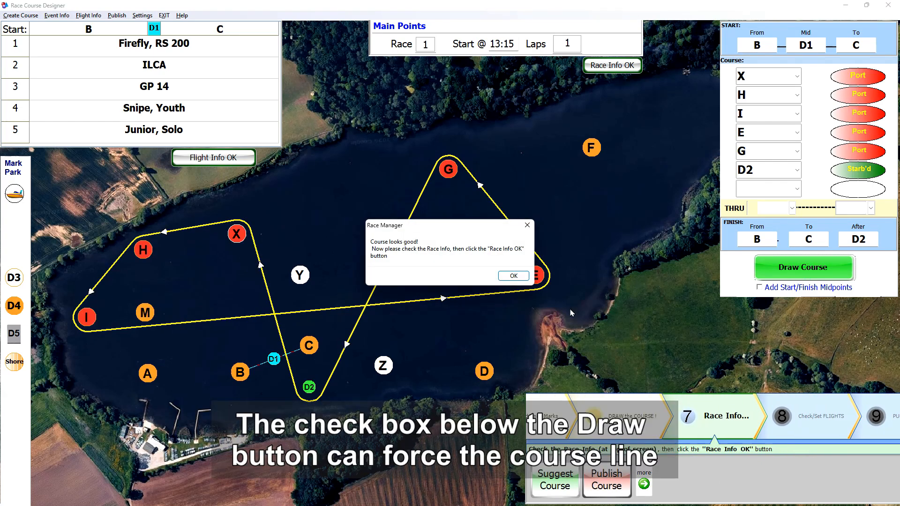
click(514, 276)
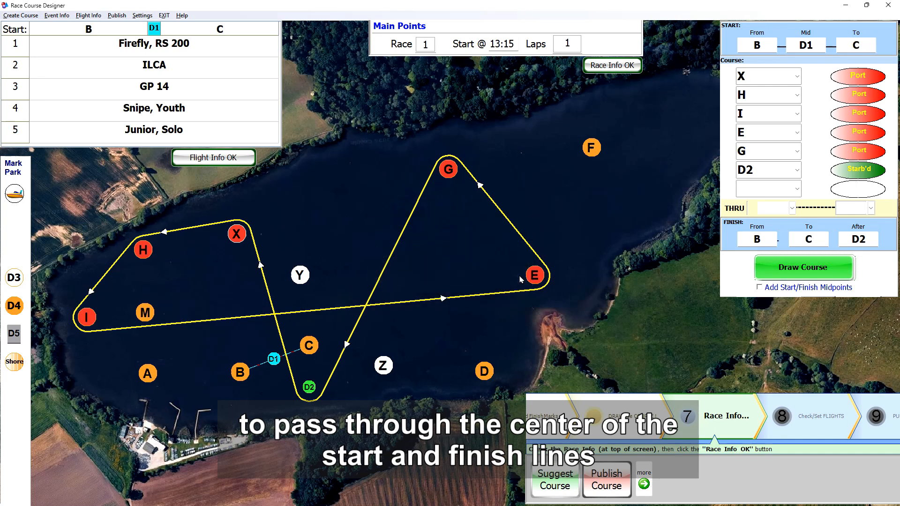
click(760, 288)
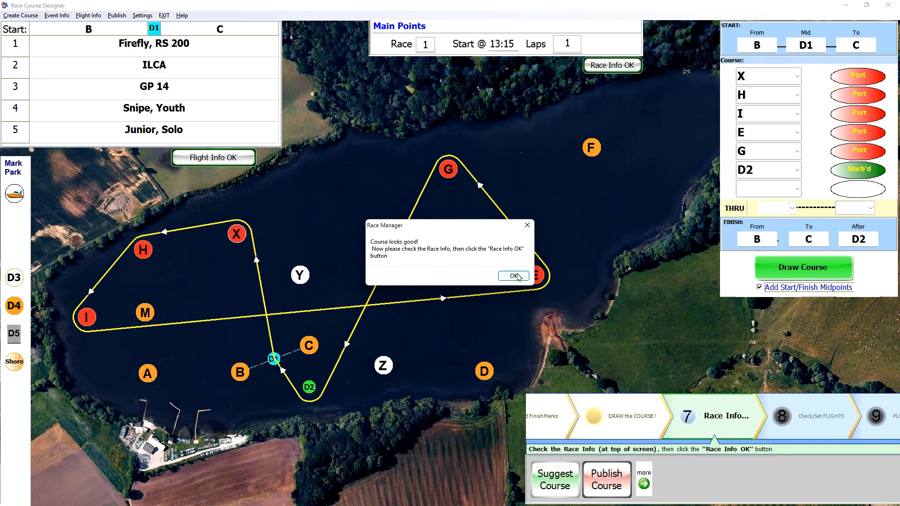
click(759, 288)
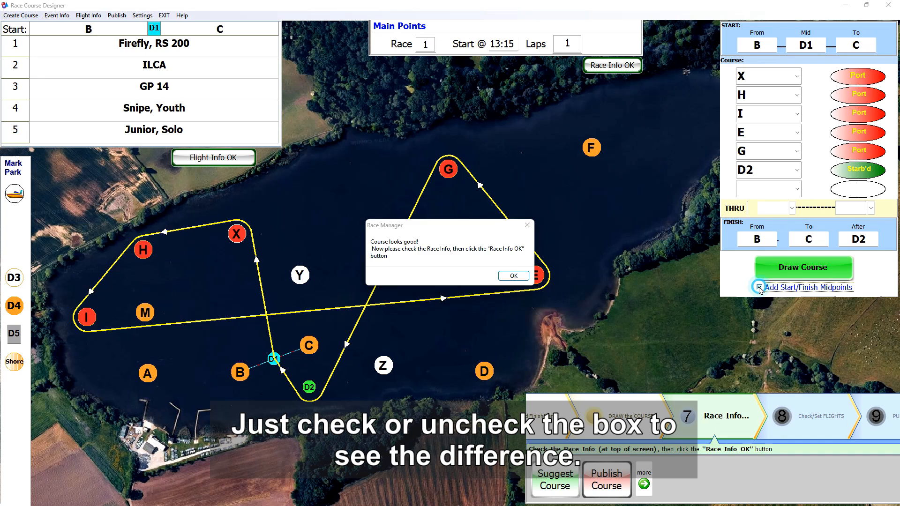
click(514, 276)
click(759, 288)
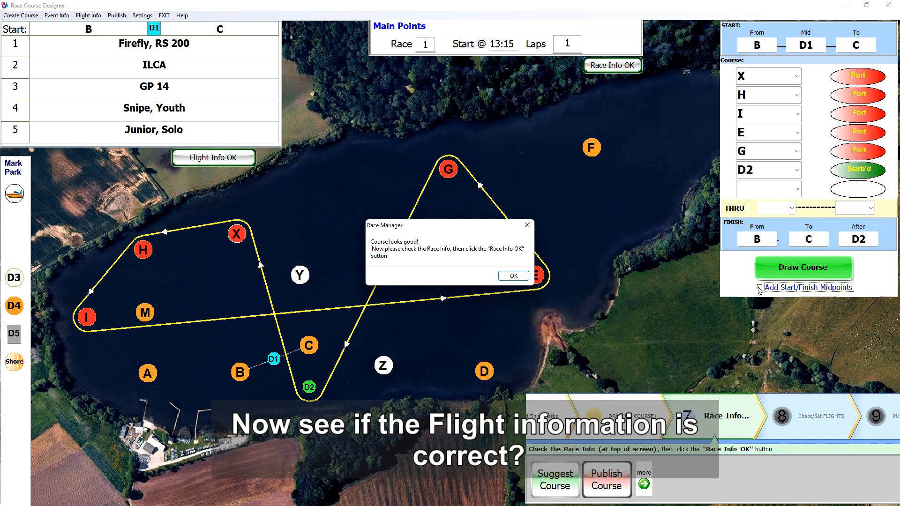
click(516, 276)
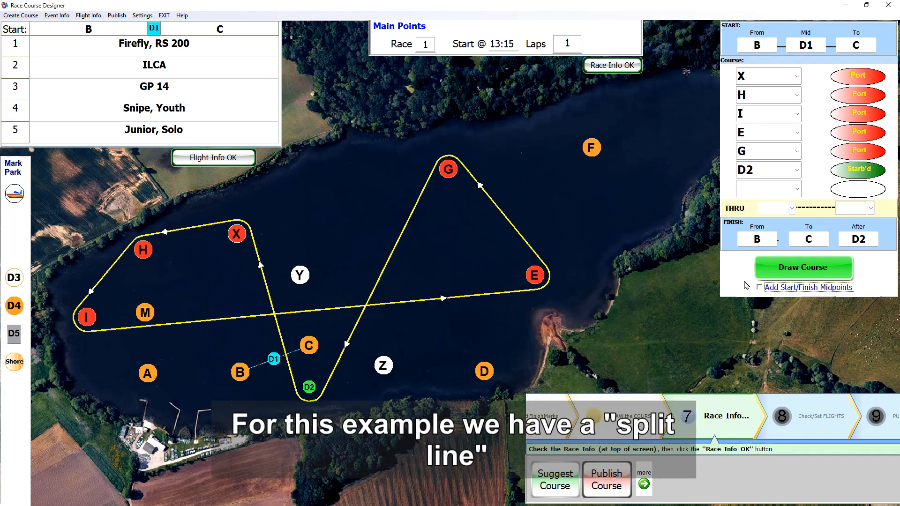
click(759, 287)
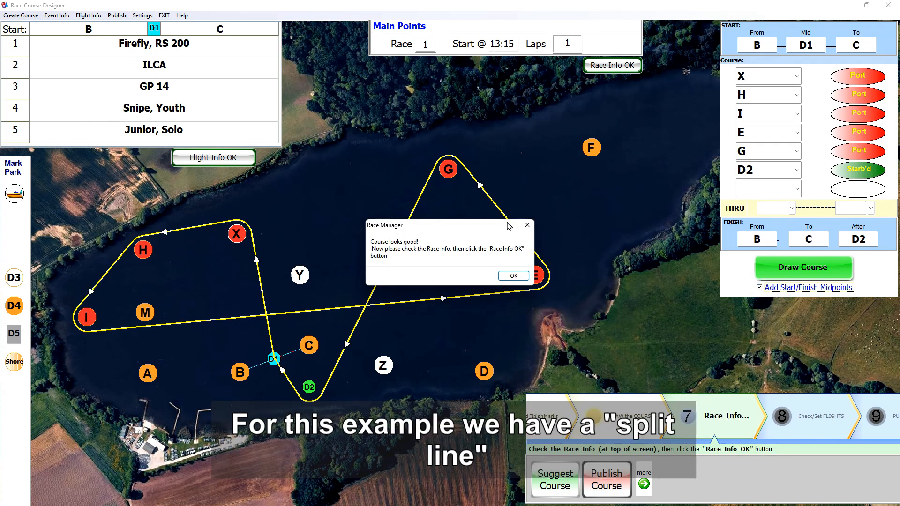
click(514, 276)
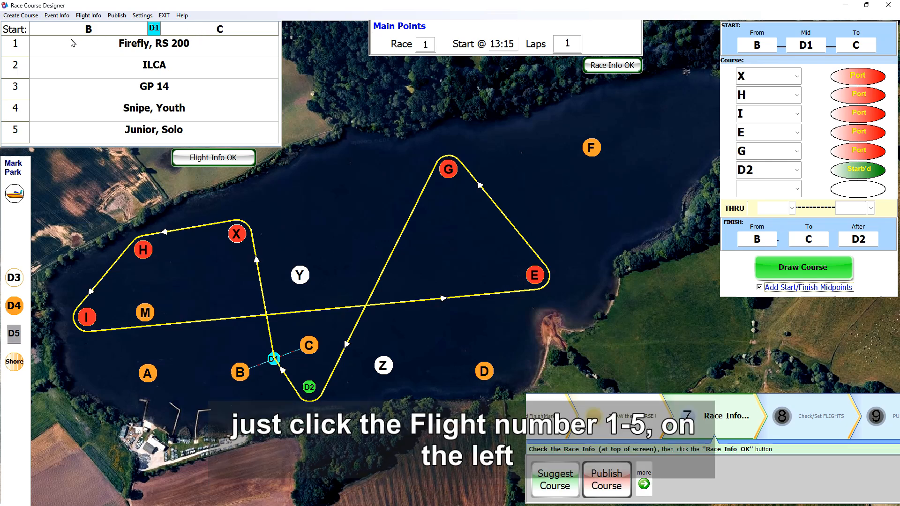
- Split flight 1's classes across the start line, trying and reverting splits on flights 4 and 5
click(17, 46)
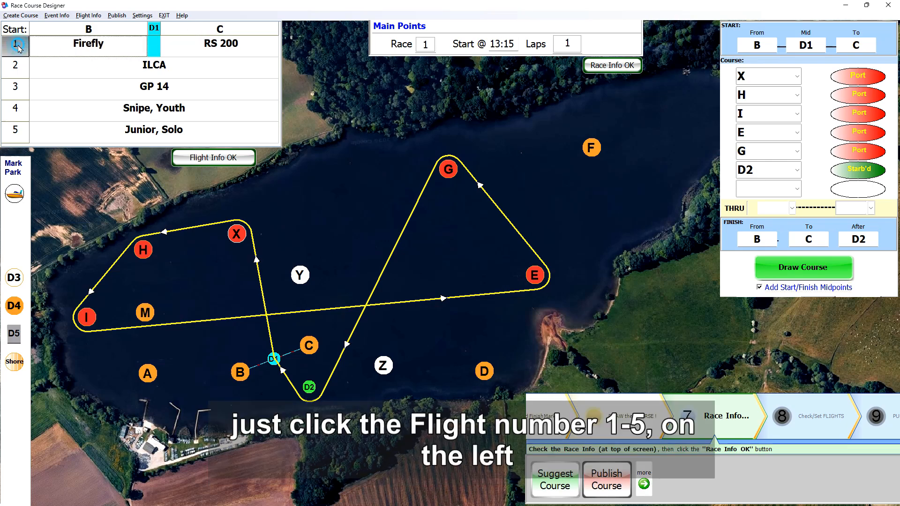
click(17, 115)
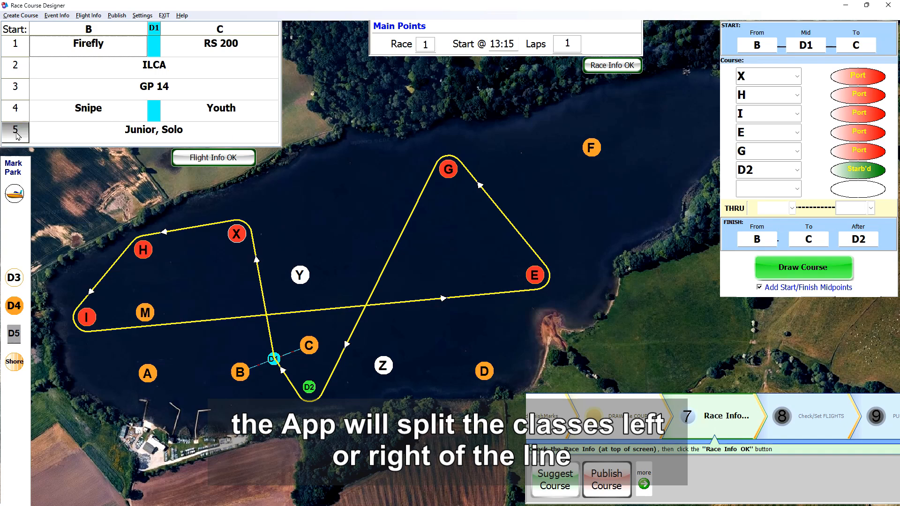
click(17, 135)
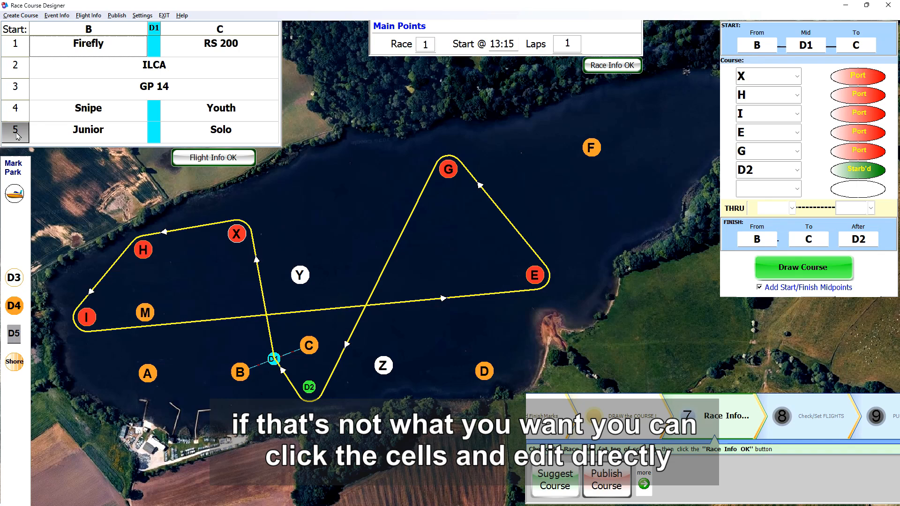
click(17, 132)
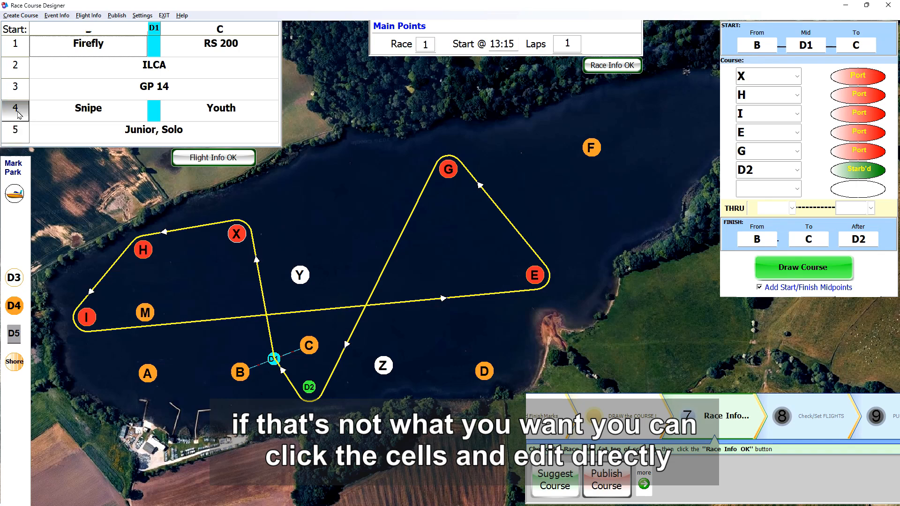
click(15, 111)
- Rename flight 1's Firefly class to Fireflies and confirm the flight info
click(111, 44)
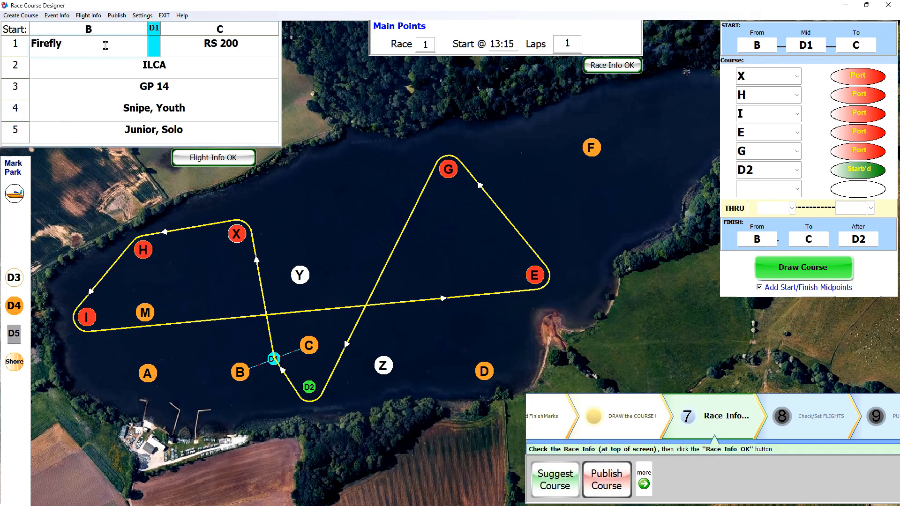
key(BackSpace)
text(ies)
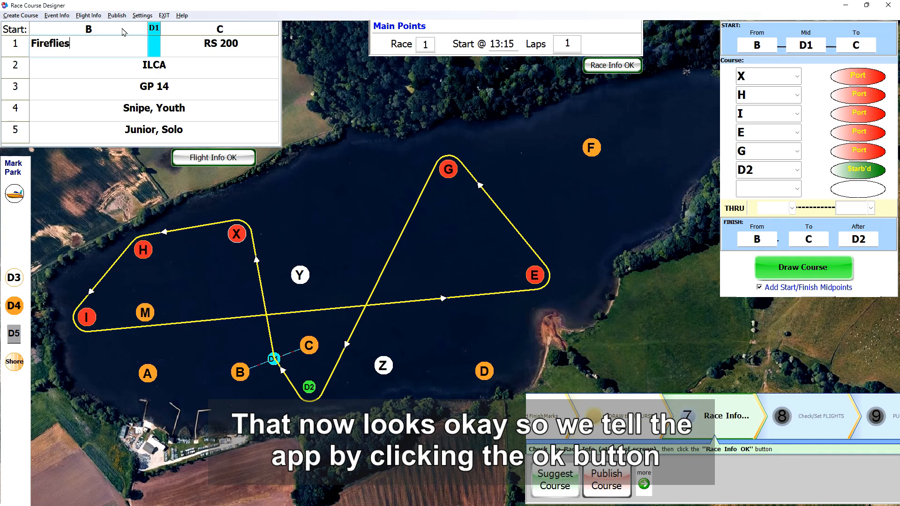
click(108, 71)
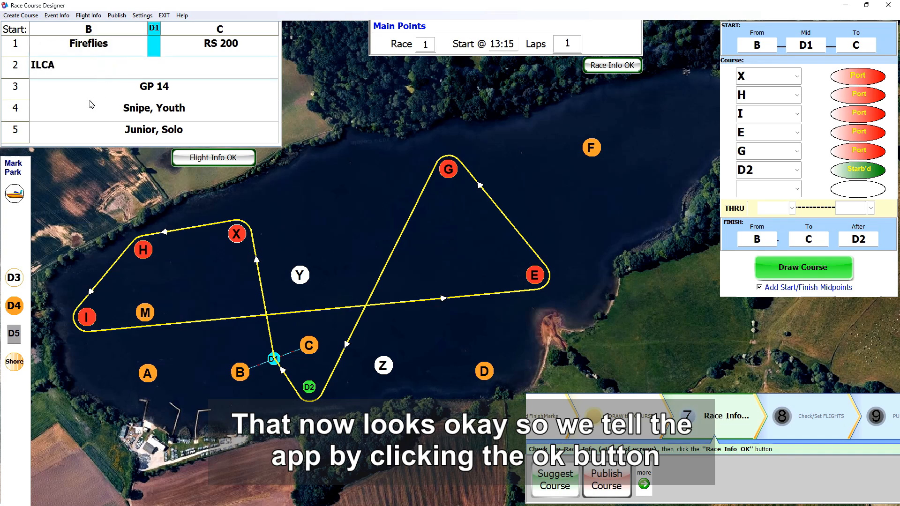
click(201, 158)
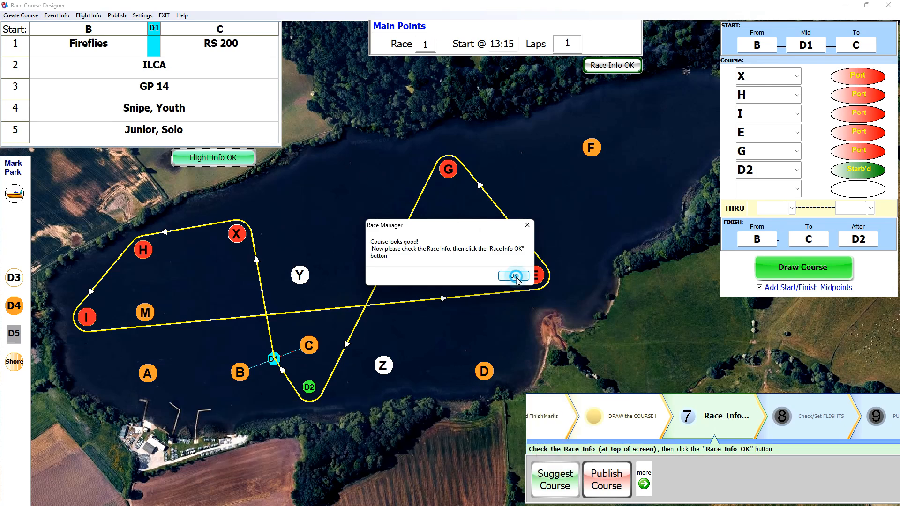
click(510, 272)
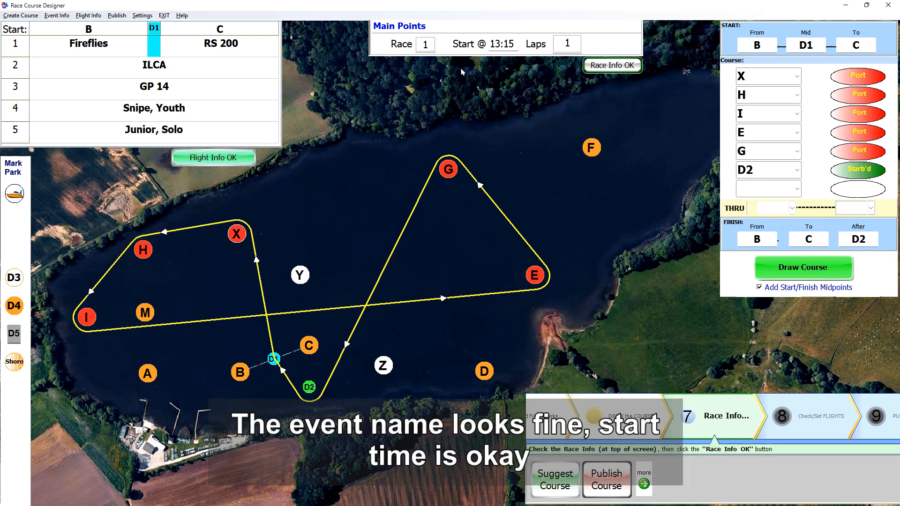
- Set the race laps to 3 and confirm the race info
double_click(567, 43)
text(3)
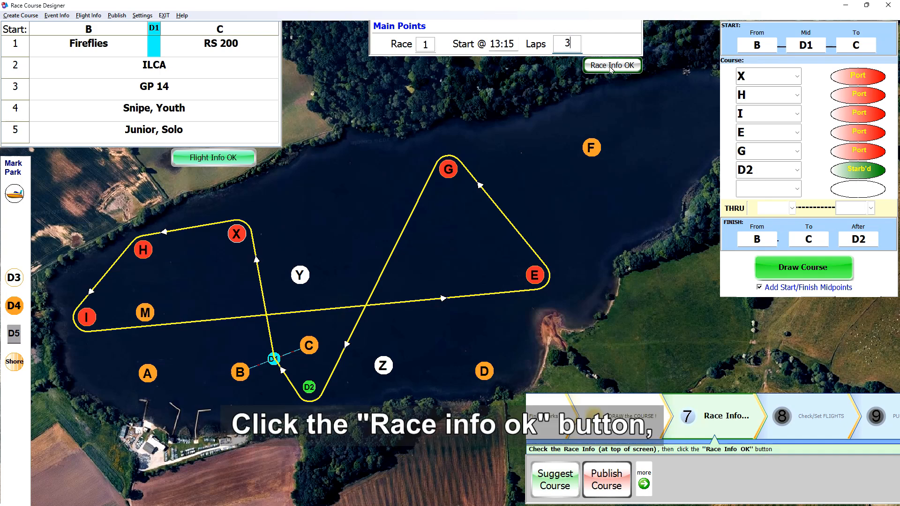
click(610, 66)
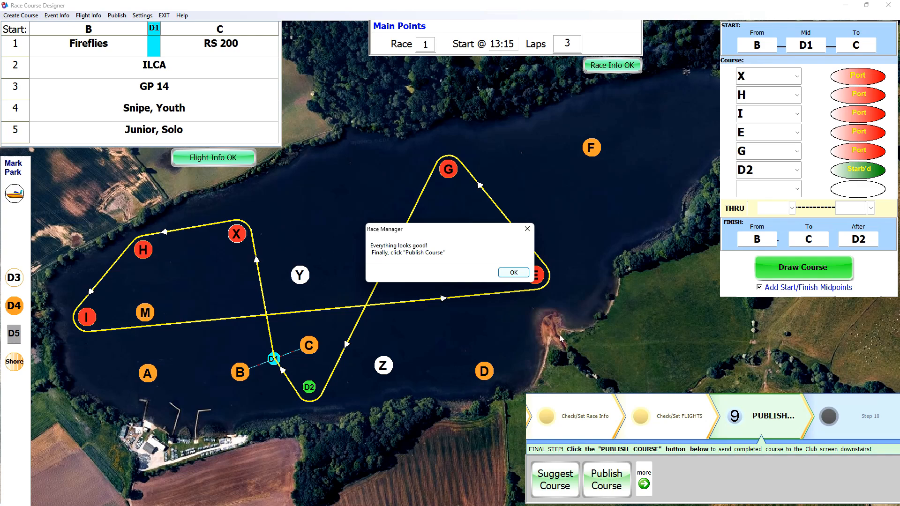
click(513, 273)
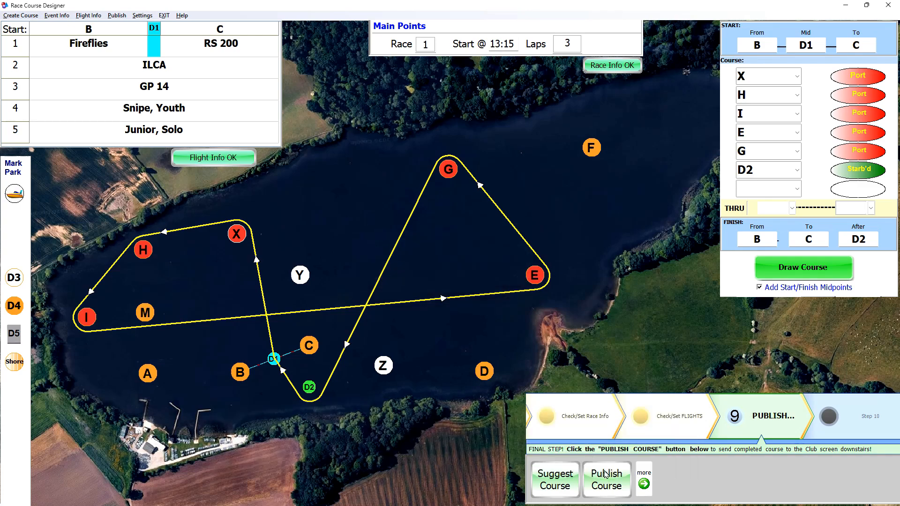
- Add a banner message reading 'Course is Updated - Happy Sailing'
click(644, 477)
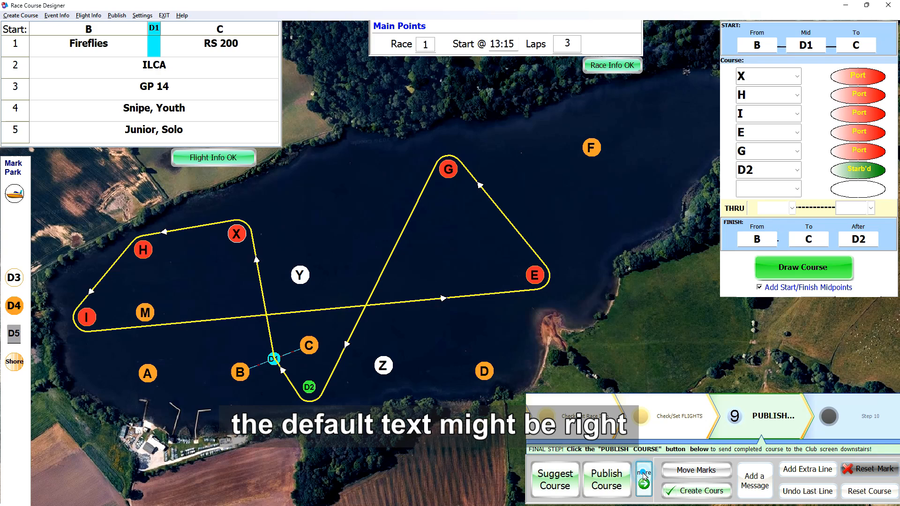
click(749, 483)
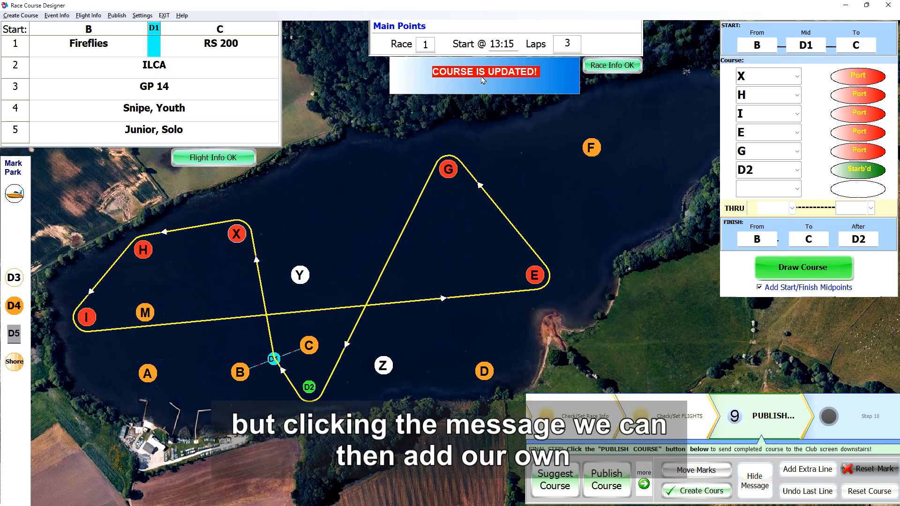
click(483, 76)
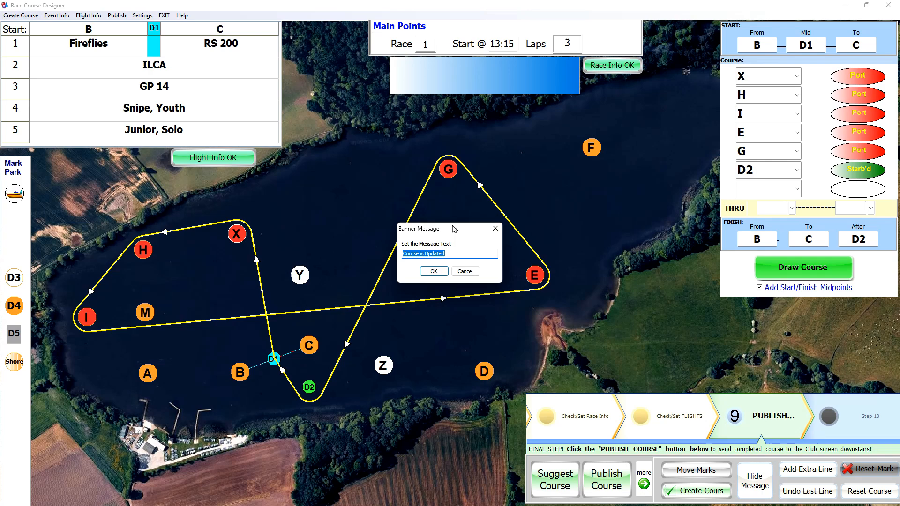
click(446, 253)
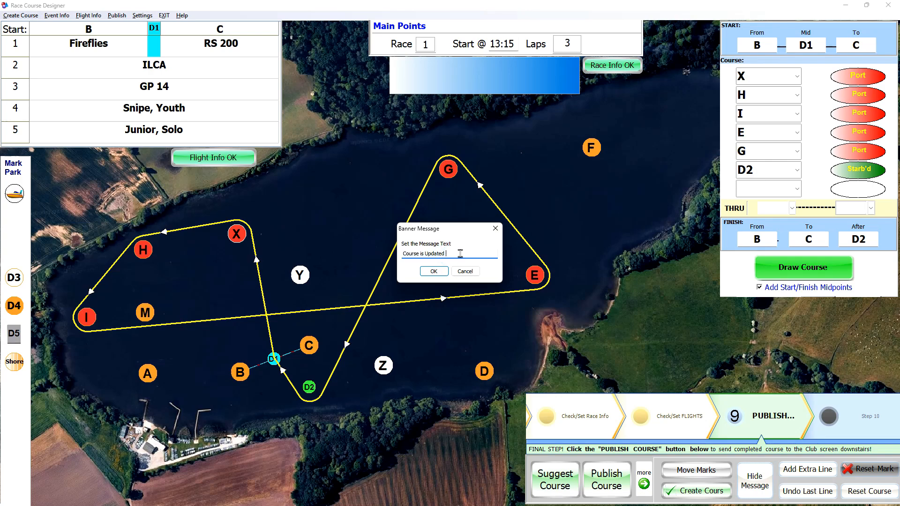
text(- Happy Sailing)
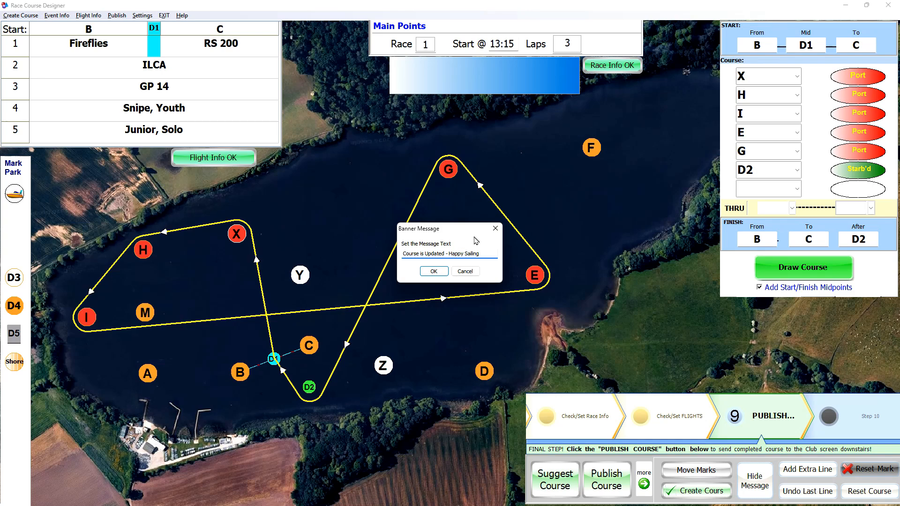
click(435, 272)
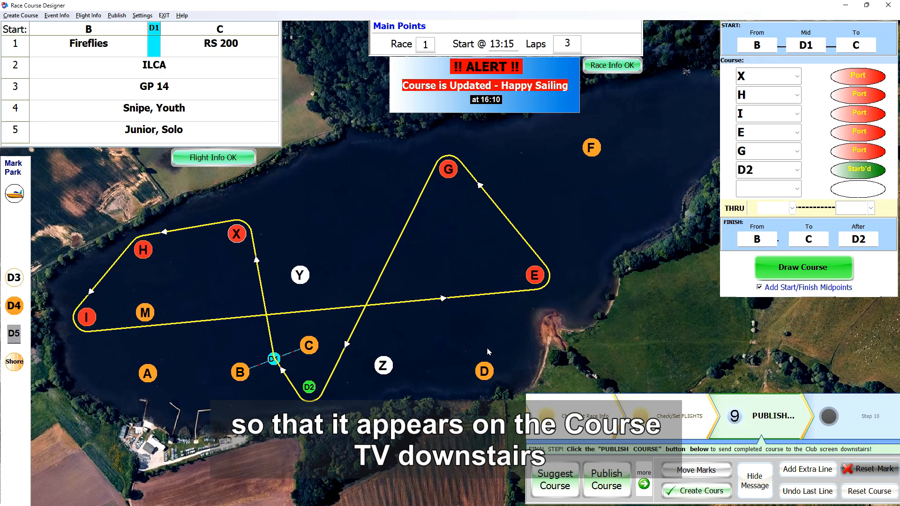
- Publish the course, acknowledge it, and close the designer to return to PRO Race Manager
click(602, 479)
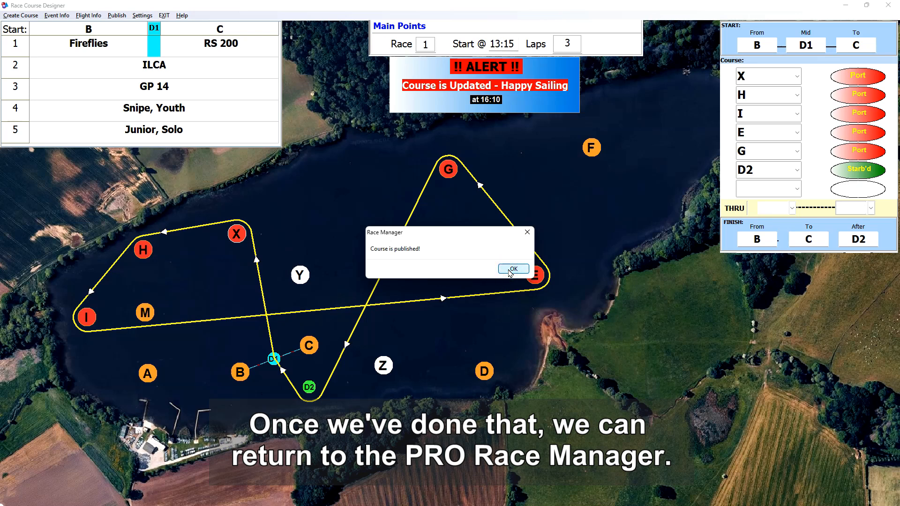
click(512, 269)
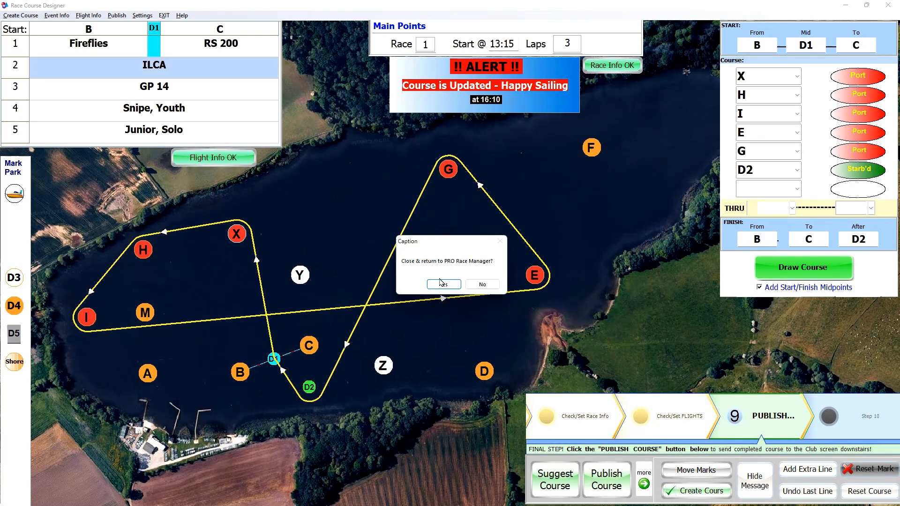
click(443, 284)
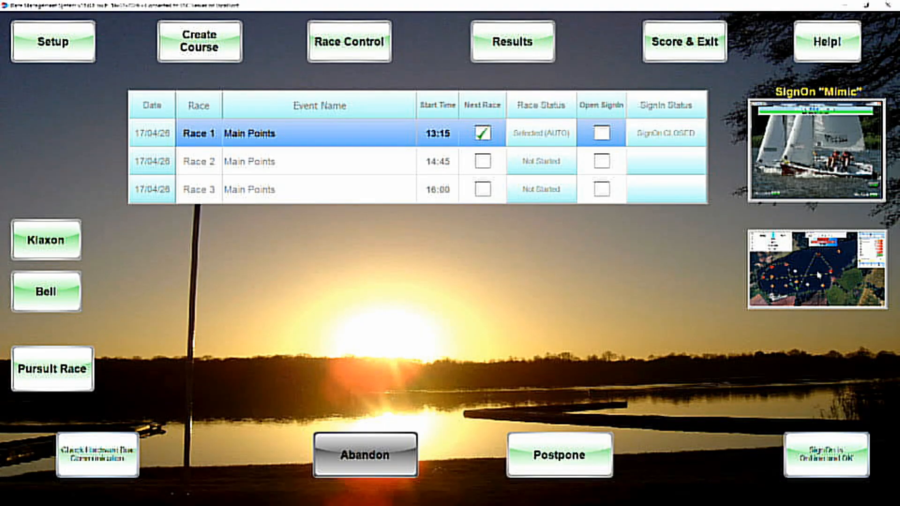
- Enlarge and put away the course preview, then open sign-in for Race 1
click(818, 275)
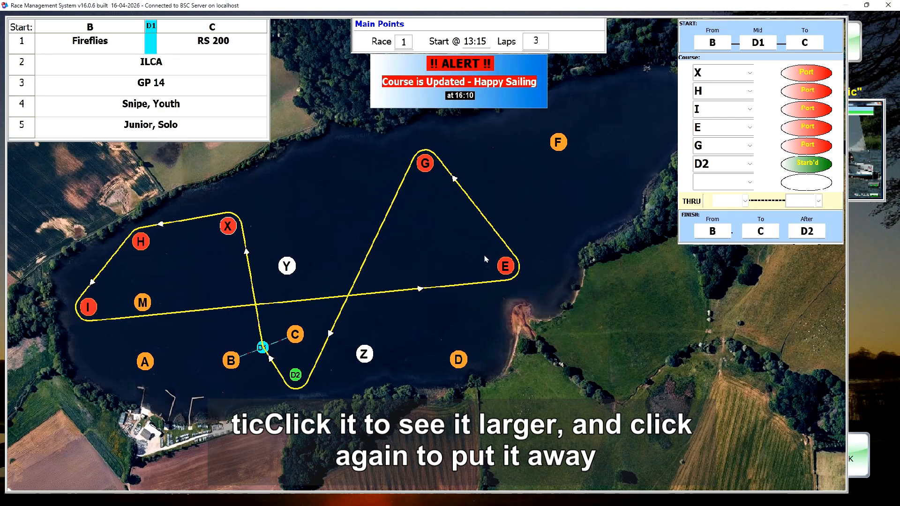
click(453, 248)
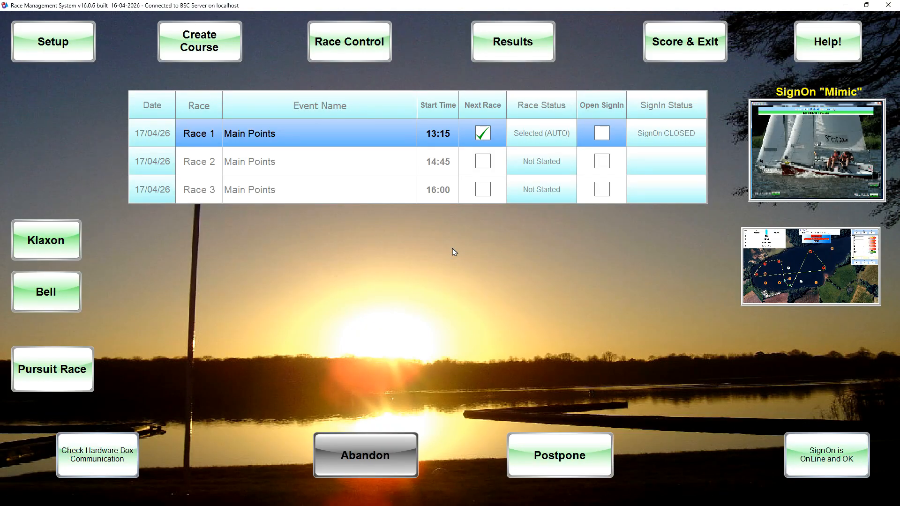
click(600, 133)
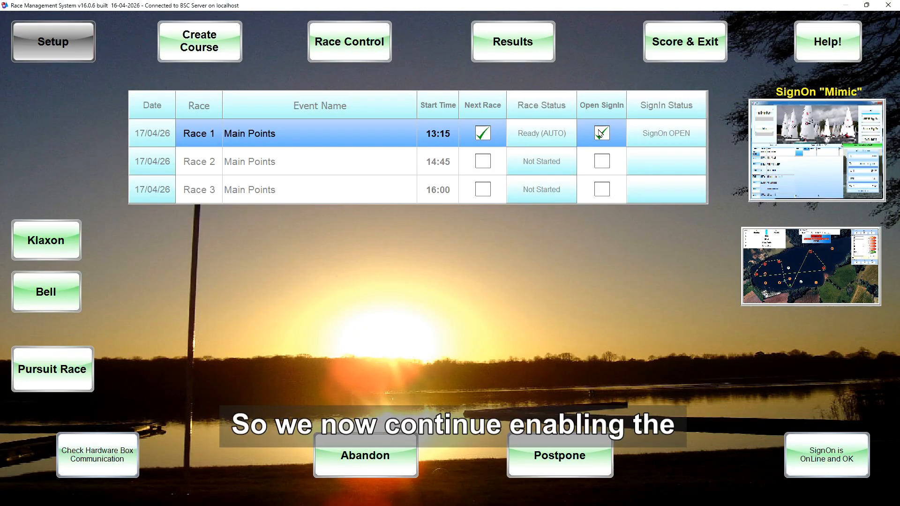